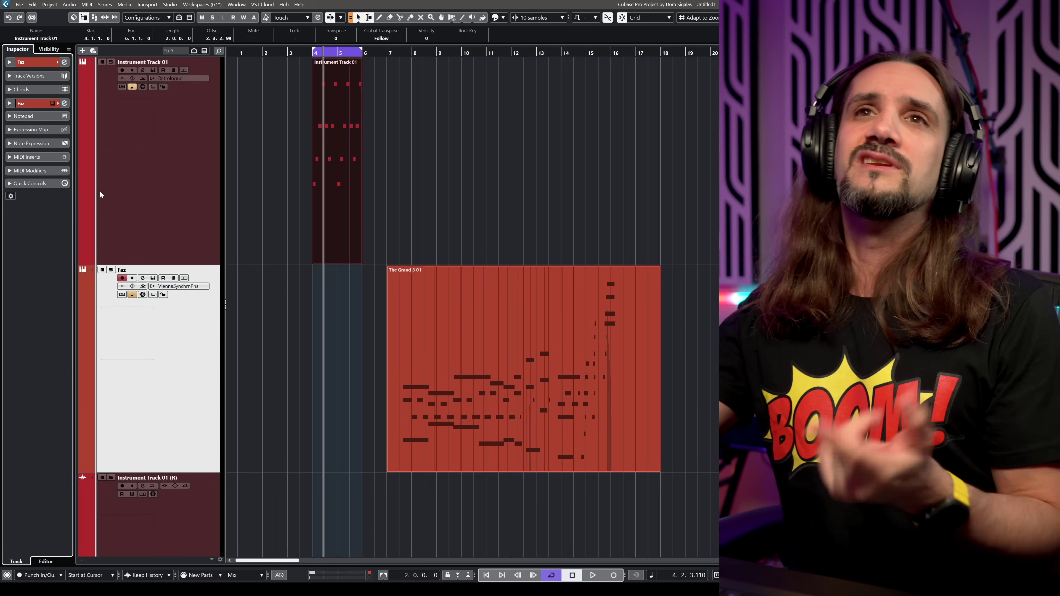
Select Instrument Track 01 and audition its looped part from bar 4.
{"action": "left_click", "coordinate": [159, 162]}
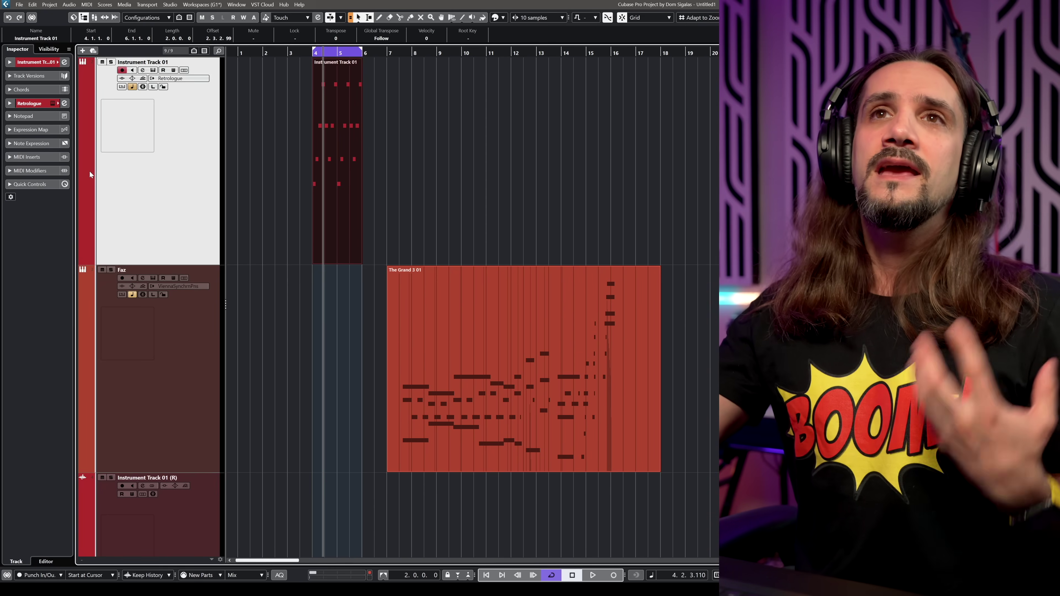
{"action": "left_click_drag", "start_coordinate": [313, 53], "coordinate": [313, 54]}
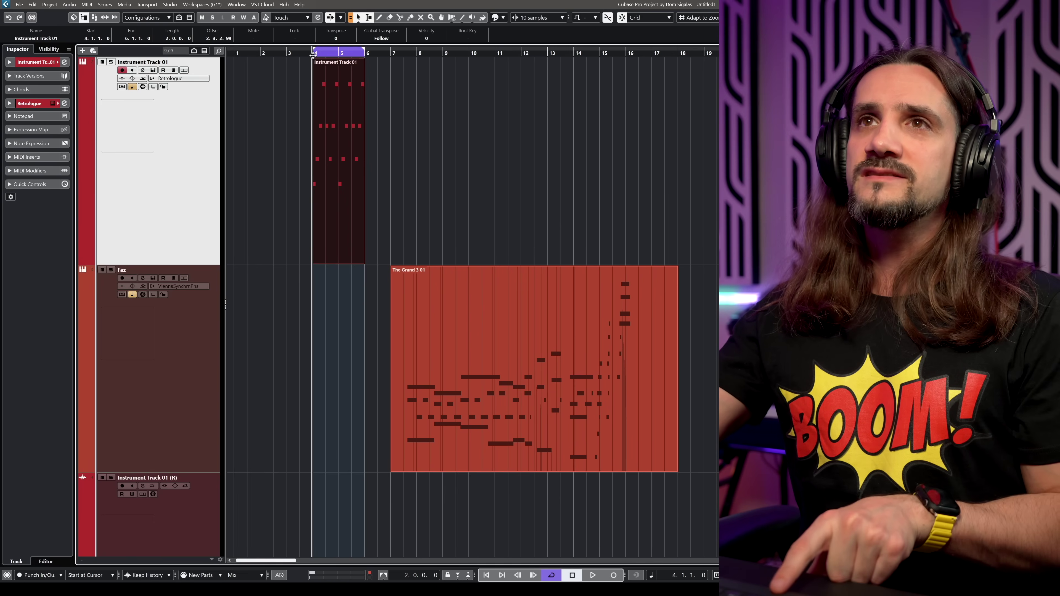
{"action": "key", "text": "space"}
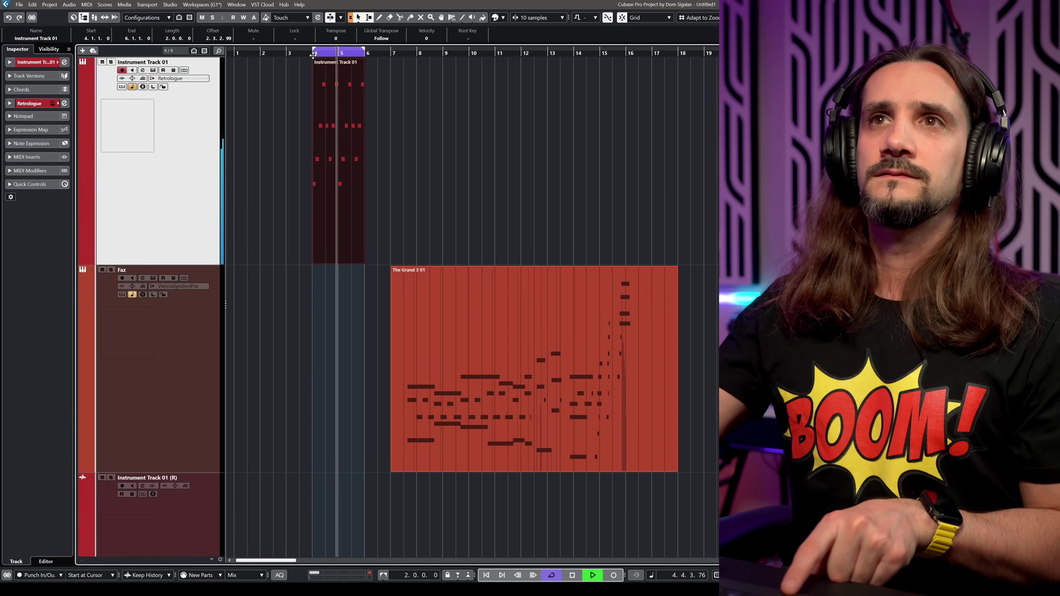
{"action": "key", "text": "space"}
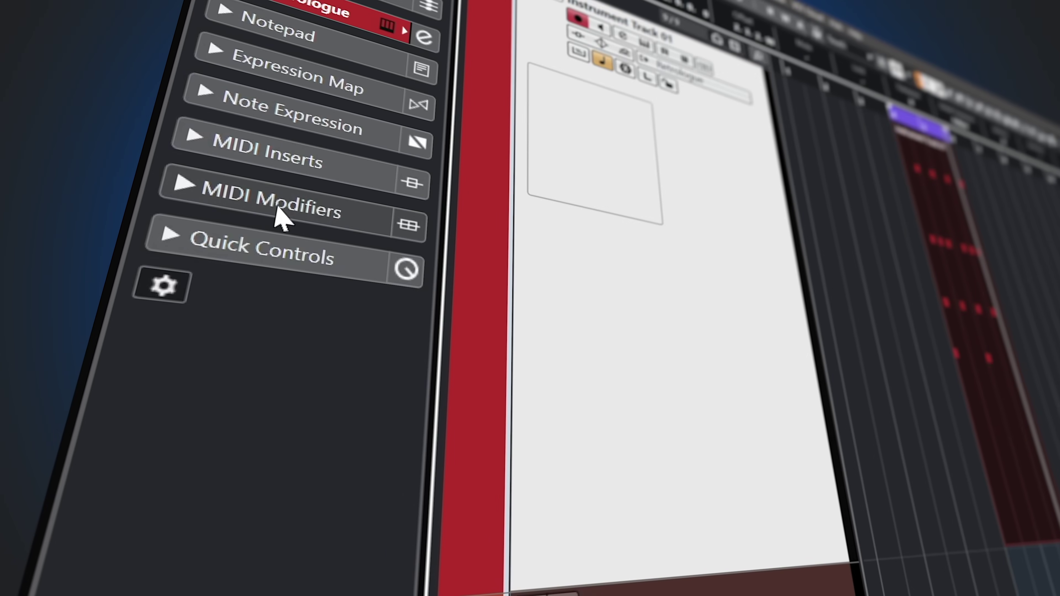
Check the Inspector's section visibility list for the MIDI Modifiers entry.
{"action": "left_click", "coordinate": [280, 218]}
{"action": "left_click", "coordinate": [271, 204]}
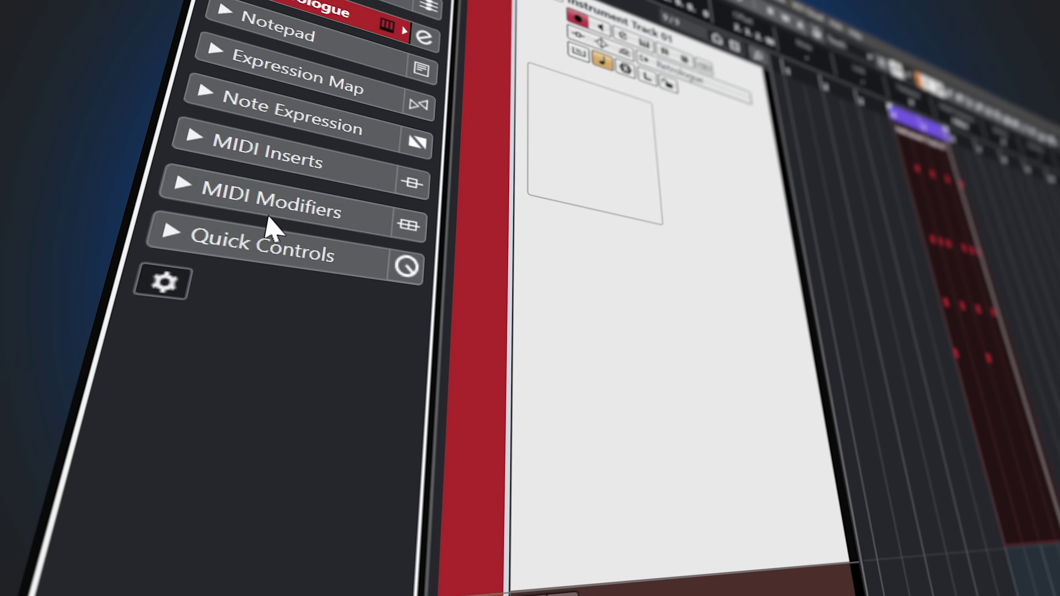
{"action": "right_click", "coordinate": [262, 204]}
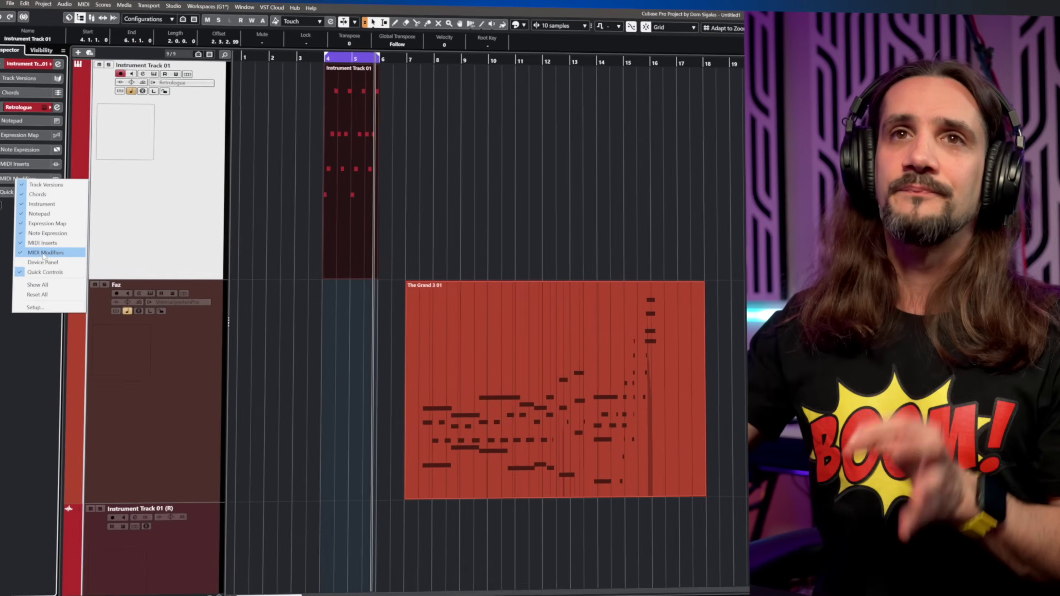
{"action": "left_click", "coordinate": [234, 169]}
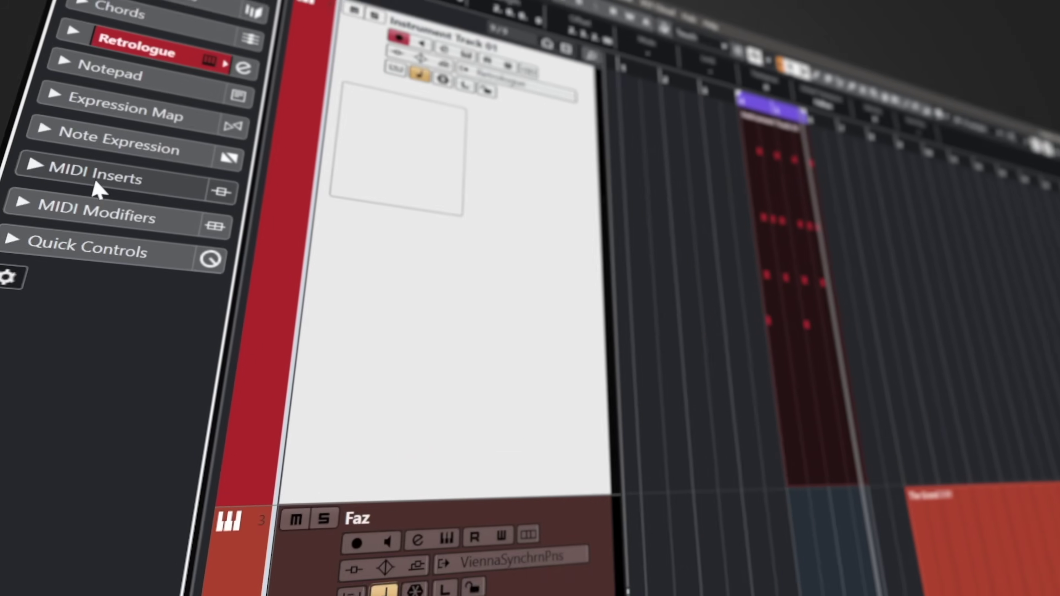
Expand the MIDI Inserts section of Instrument Track 01 and list the effects available for the first slot.
{"action": "left_click", "coordinate": [27, 160]}
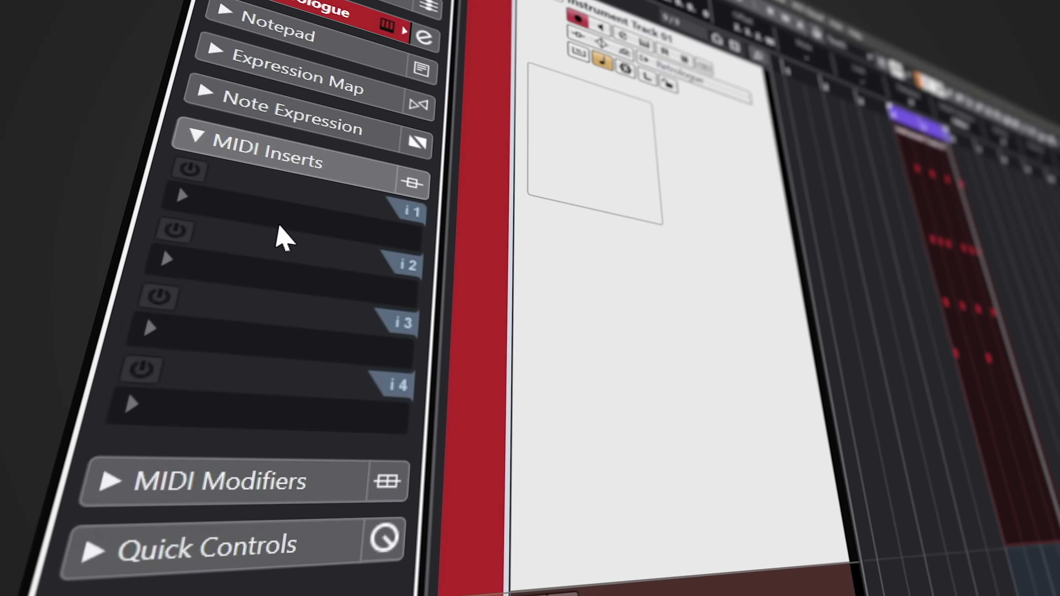
{"action": "left_click", "coordinate": [288, 213]}
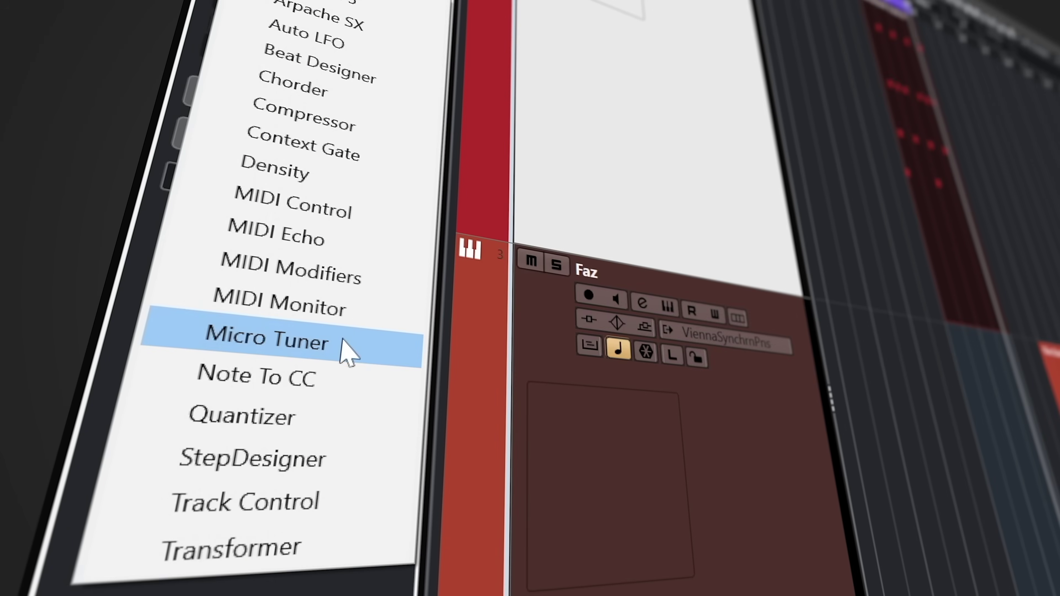
Expand the MIDI Modifiers section of Instrument Track 01 and look through its factory presets.
{"action": "left_click", "coordinate": [394, 288]}
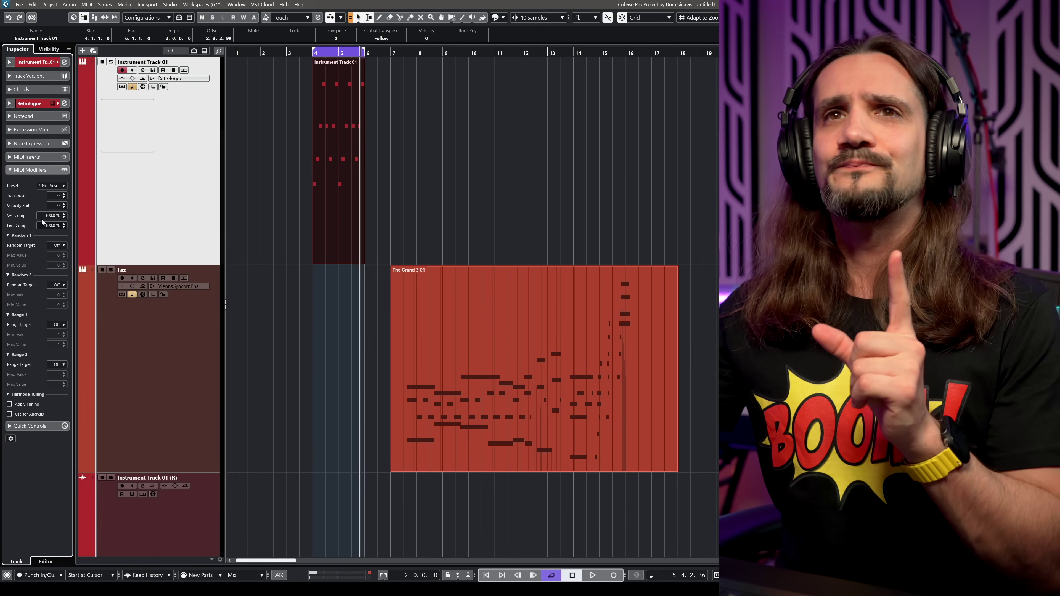
{"action": "left_click", "coordinate": [57, 185]}
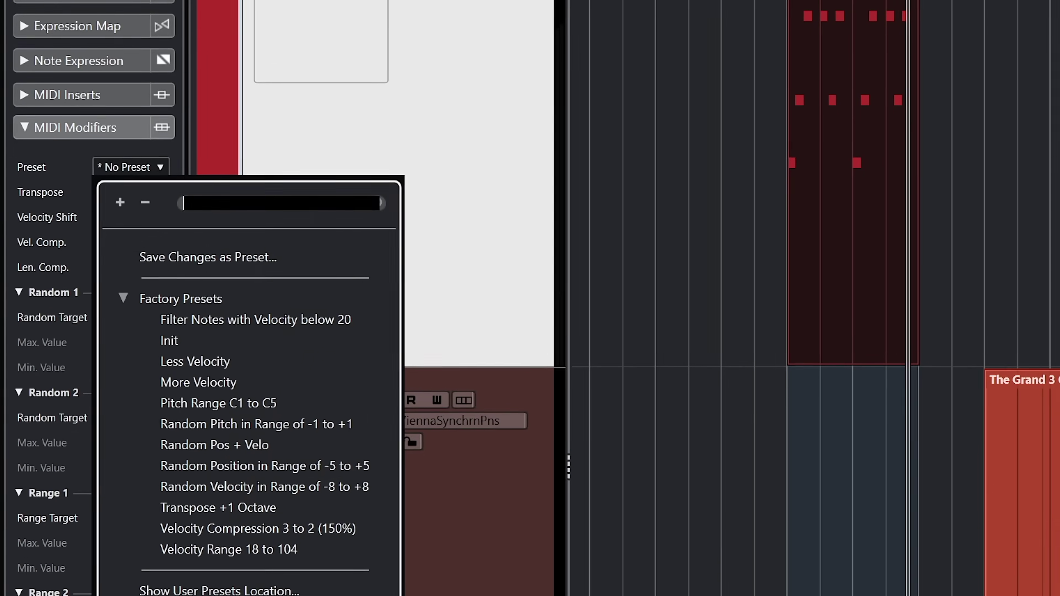
{"action": "key", "text": "Escape"}
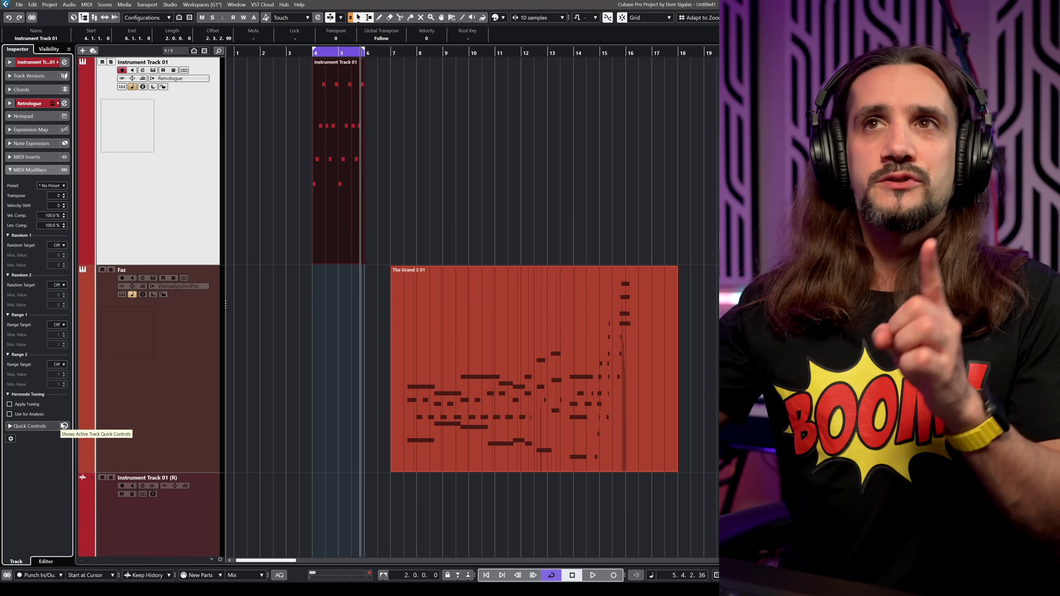
Audition the loop from bar 4 while raising Instrument Track 01's Transpose modifier to 2 semitones and beyond.
{"action": "double_click", "coordinate": [314, 54]}
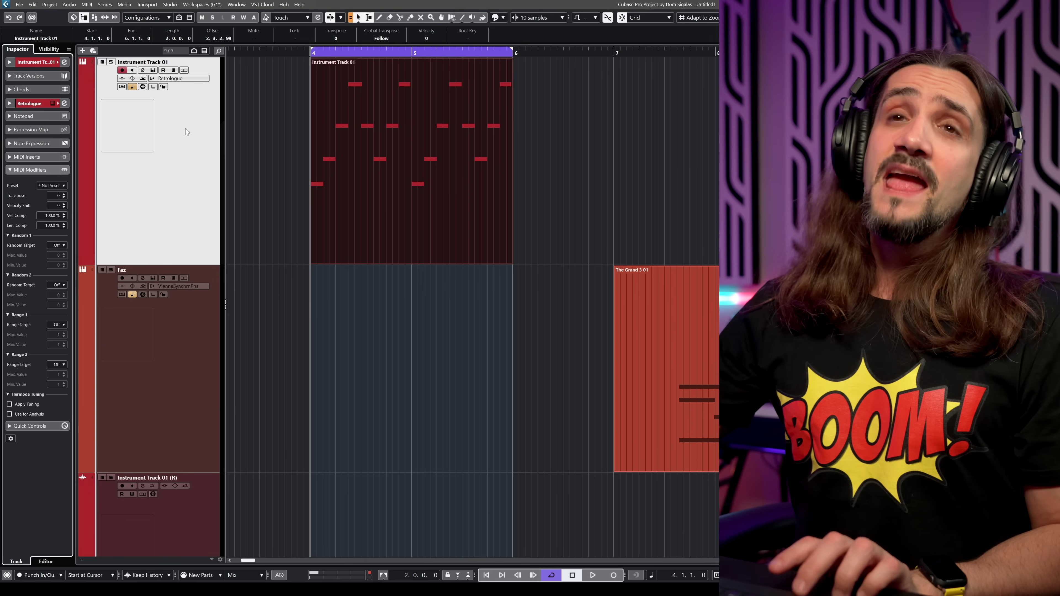
{"action": "key", "text": "space"}
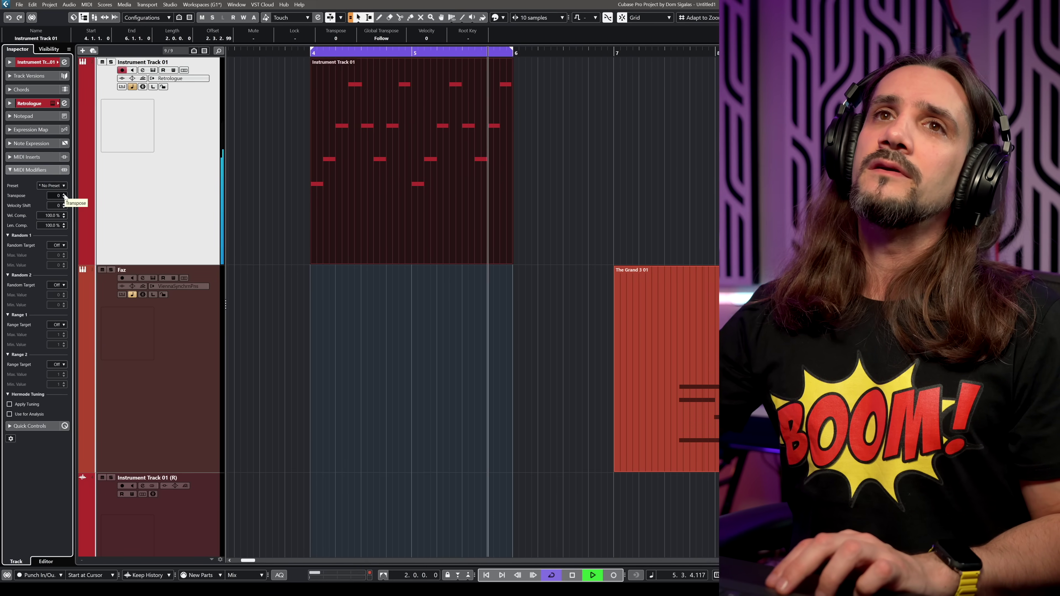
{"action": "left_click", "coordinate": [64, 194]}
{"action": "left_click", "coordinate": [64, 194]}
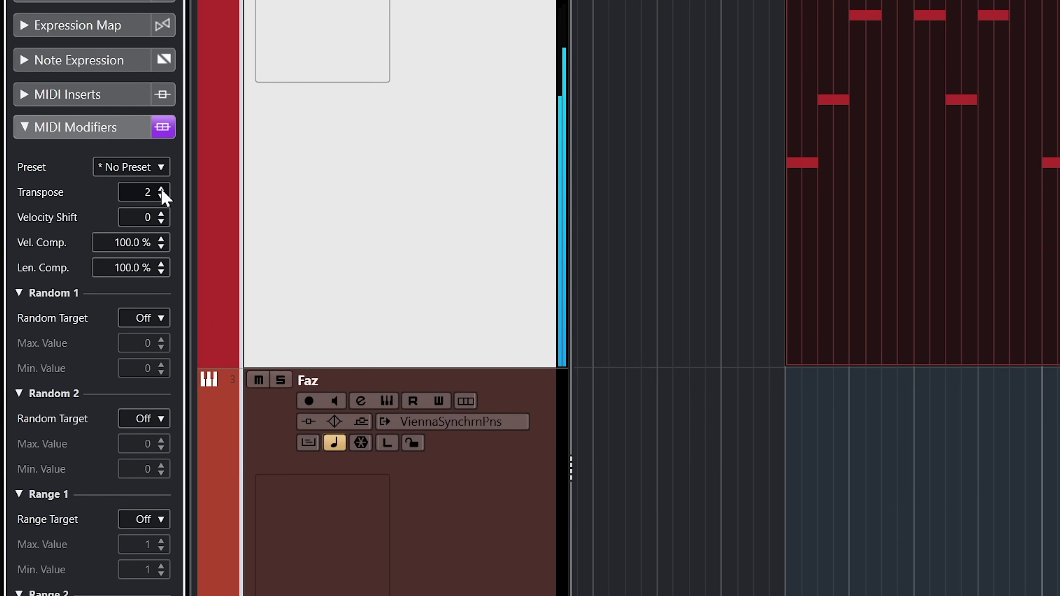
{"action": "left_click", "coordinate": [161, 189]}
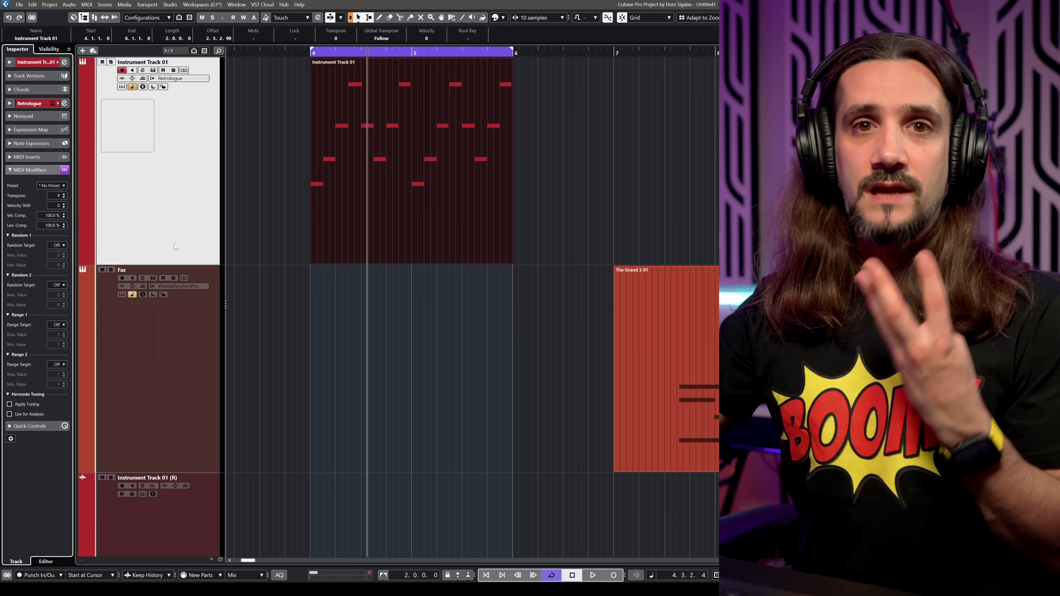
Inspect the pitch of the first note of the Instrument Track 01 part in the Key Editor.
{"action": "double_click", "coordinate": [358, 244]}
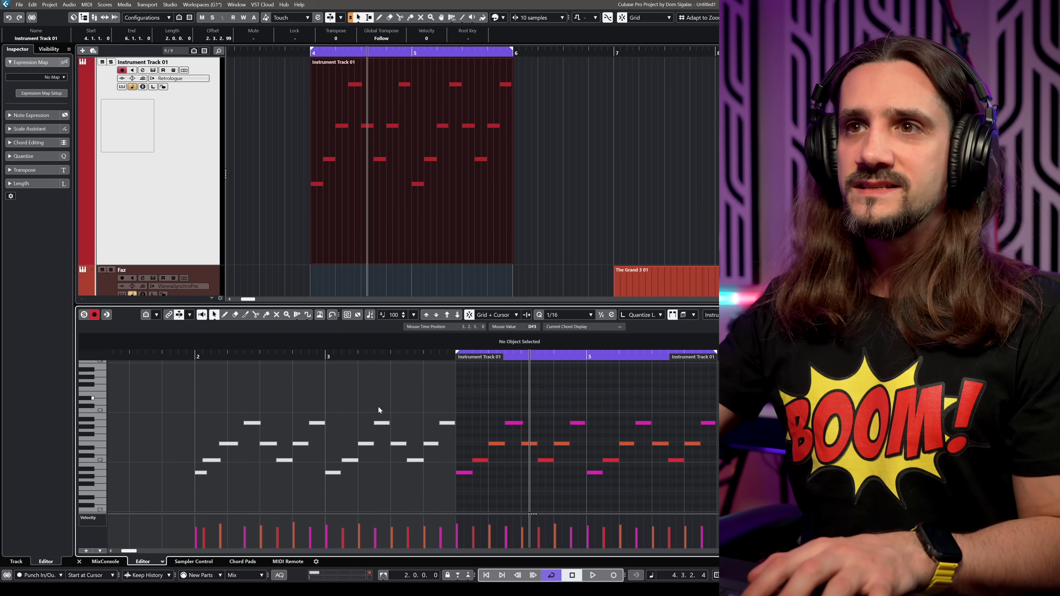
{"action": "left_click", "coordinate": [463, 473]}
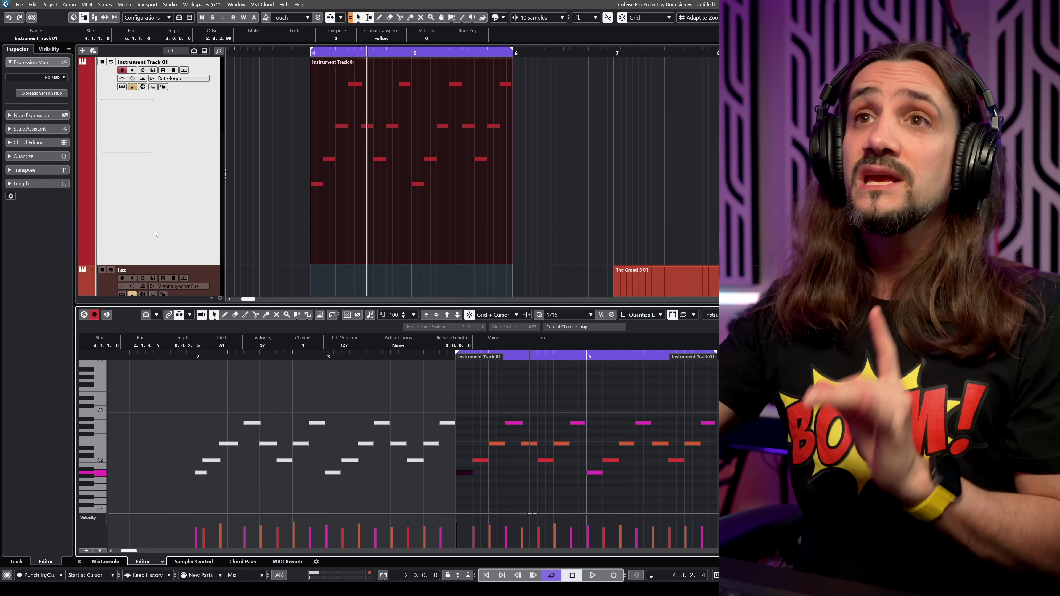
{"action": "left_click", "coordinate": [159, 222]}
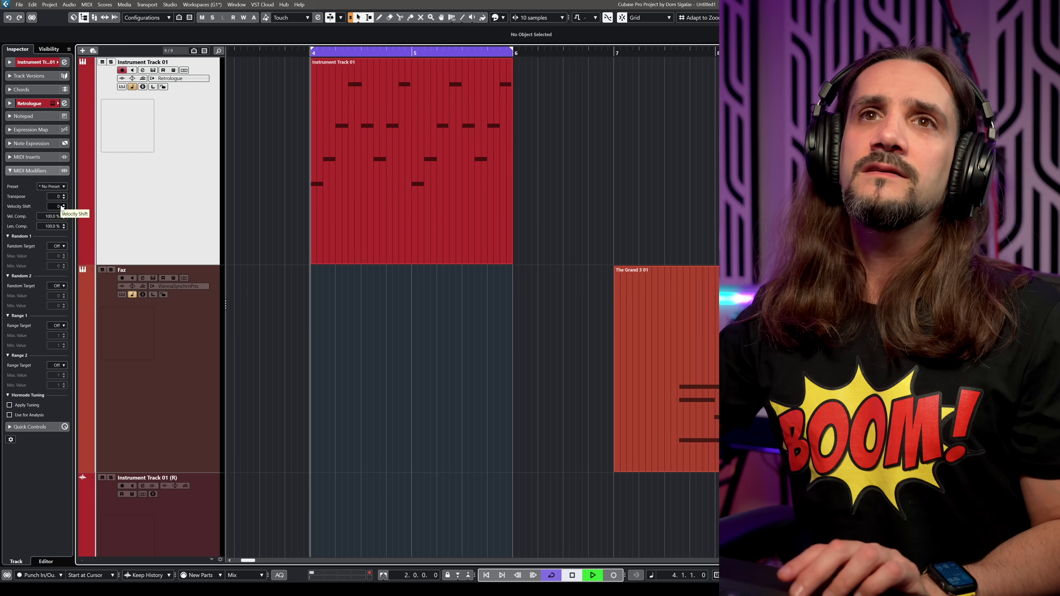
Try different Velocity Shift values, including -74, on Instrument Track 01 during playback and reset the modifier to 0.
{"action": "key", "text": "space"}
{"action": "left_click_drag", "start_coordinate": [63, 207], "coordinate": [62, 183]}
{"action": "left_click_drag", "start_coordinate": [124, 216], "coordinate": [144, 228]}
{"action": "left_click_drag", "start_coordinate": [149, 2], "coordinate": [180, 229]}
{"action": "left_click_drag", "start_coordinate": [187, 292], "coordinate": [217, 389]}
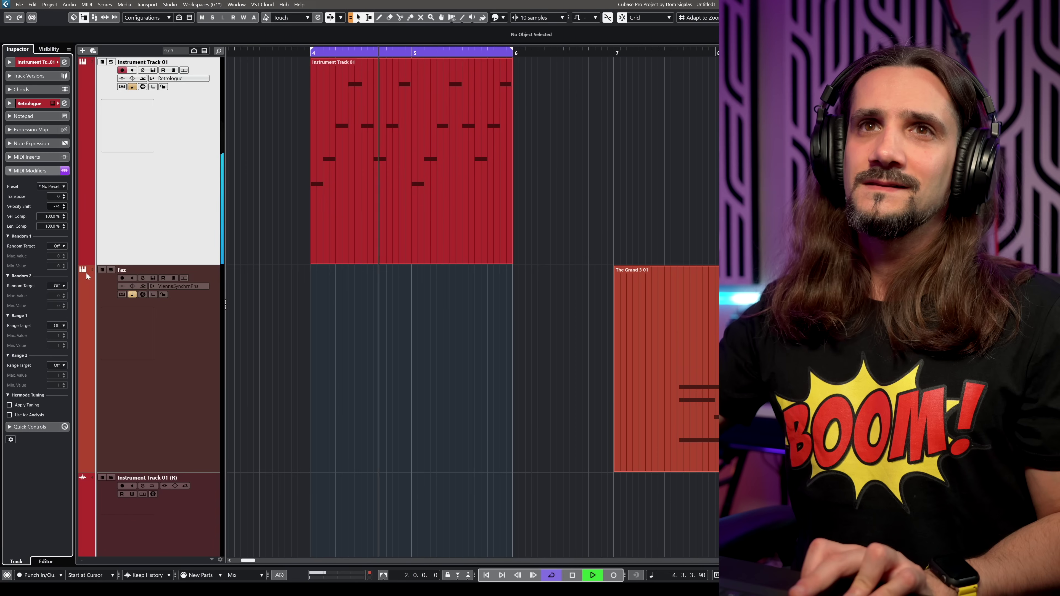
{"action": "left_click_drag", "start_coordinate": [85, 273], "coordinate": [53, 185]}
{"action": "key", "text": "space"}
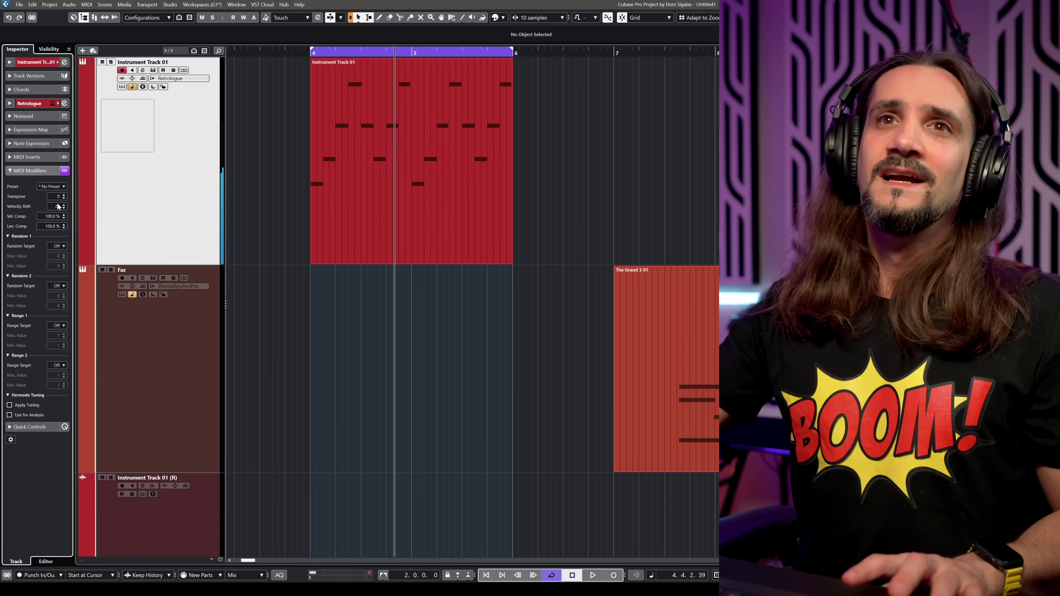
{"action": "left_click", "coordinate": [59, 206], "text": "ctrl"}
{"action": "key", "text": "KP_1"}
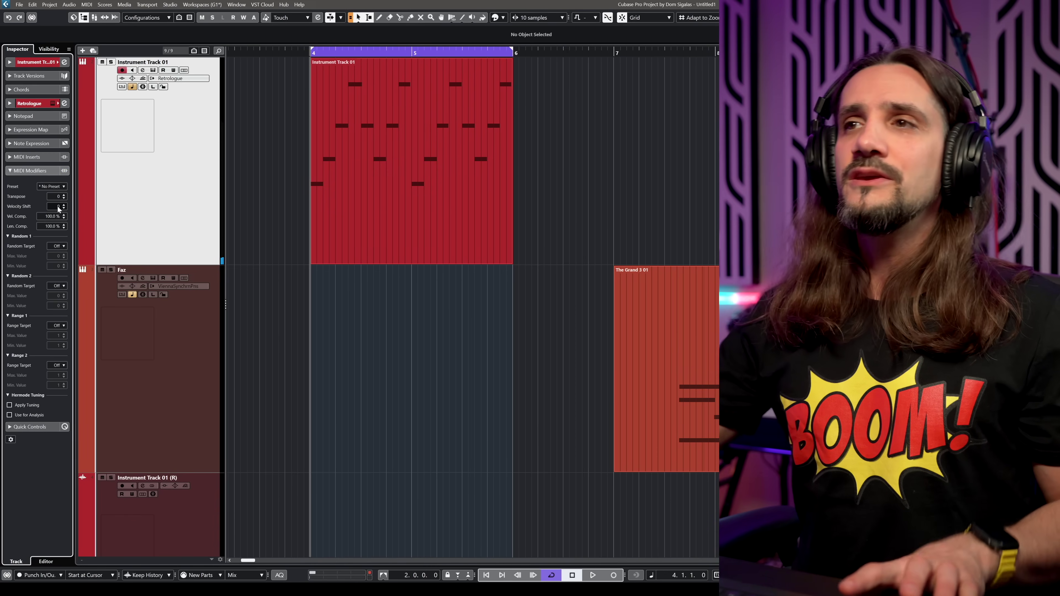
Select the Faz piano track and audition its part from bar 7.
{"action": "key", "text": "g"}
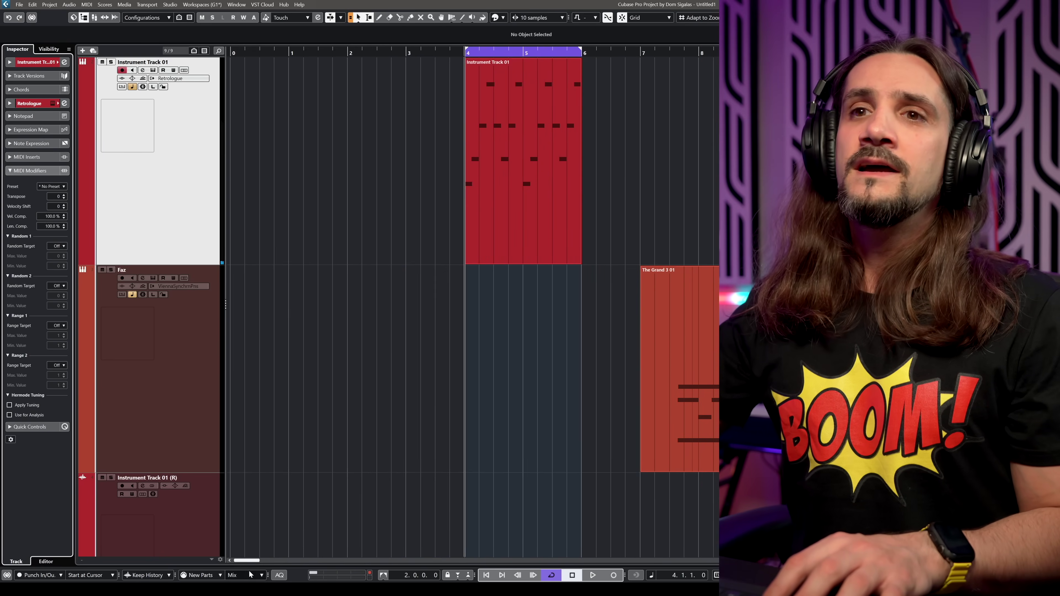
{"action": "left_click_drag", "start_coordinate": [249, 560], "coordinate": [260, 561]}
{"action": "left_click", "coordinate": [170, 398]}
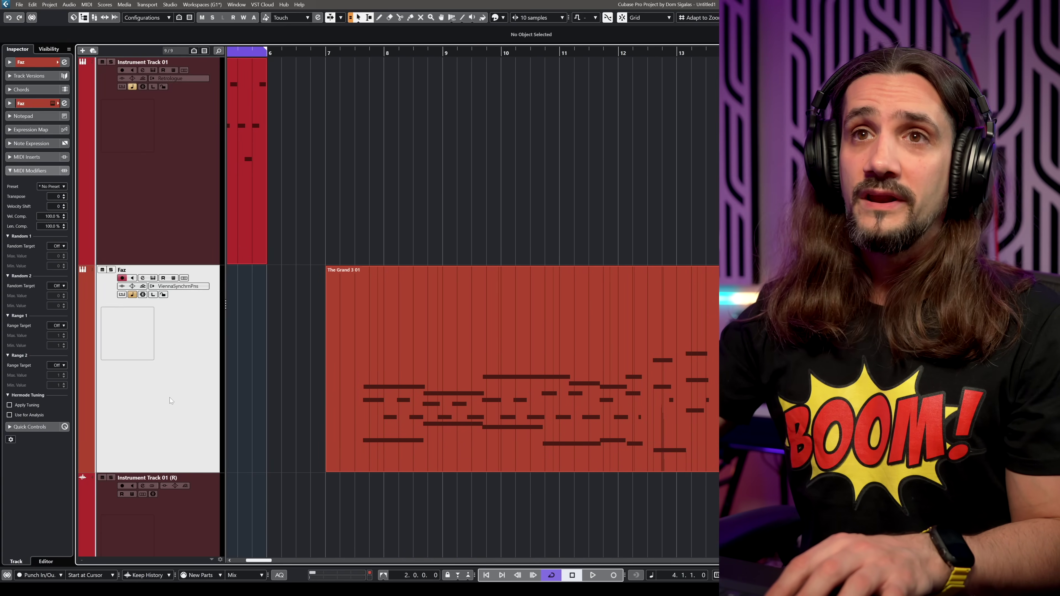
{"action": "left_click", "coordinate": [331, 51]}
{"action": "key", "text": "space"}
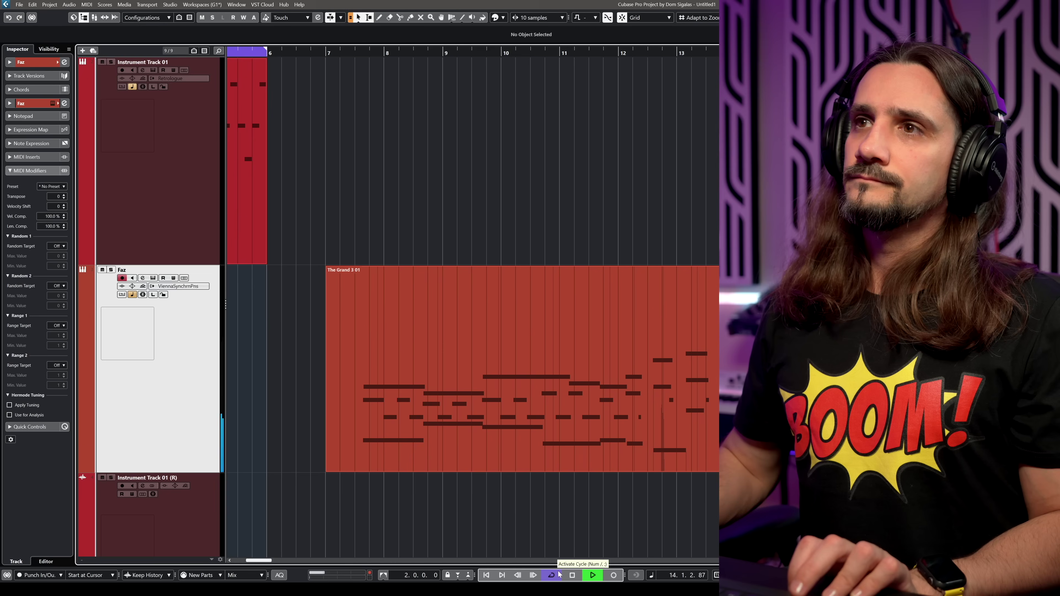
{"action": "key", "text": "space"}
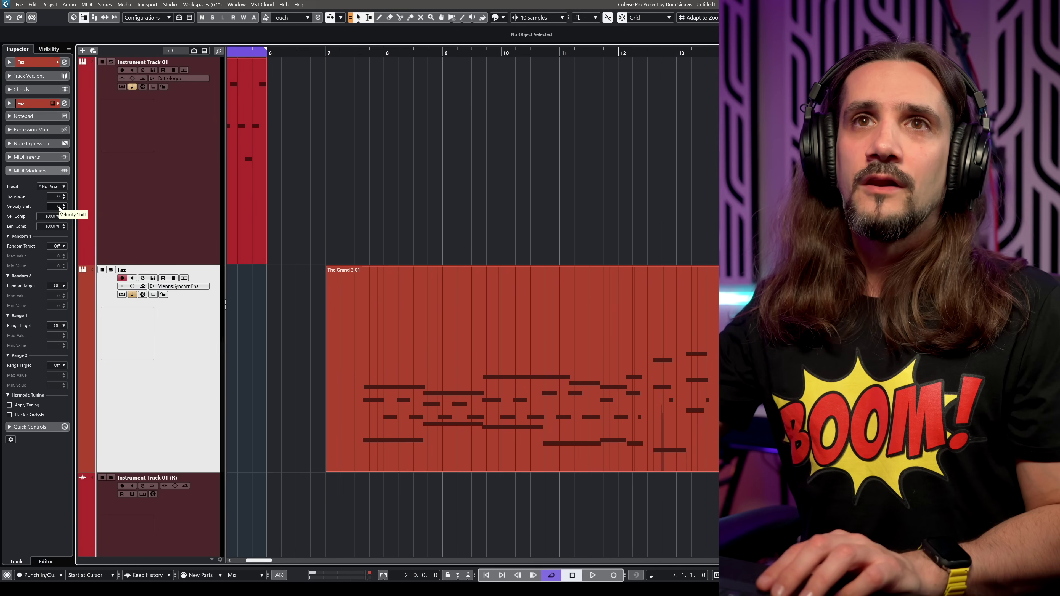
Try Velocity Shift values from -17 to 59 on the Faz track and reset the modifier to 0.
{"action": "left_click_drag", "start_coordinate": [59, 212], "coordinate": [61, 242]}
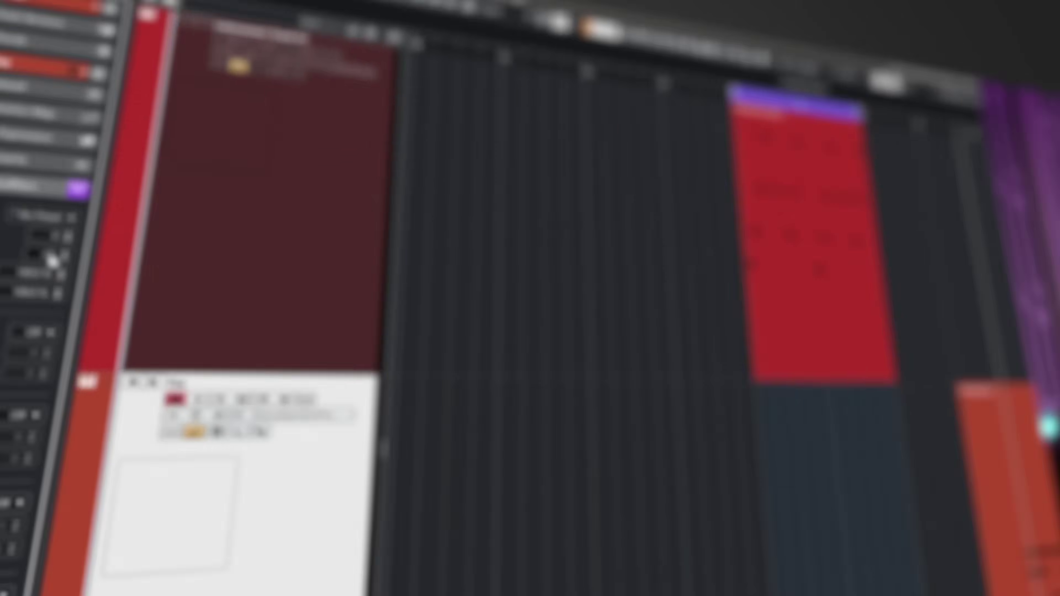
{"action": "scroll", "coordinate": [57, 209], "scroll_direction": "down", "scroll_amount": 3}
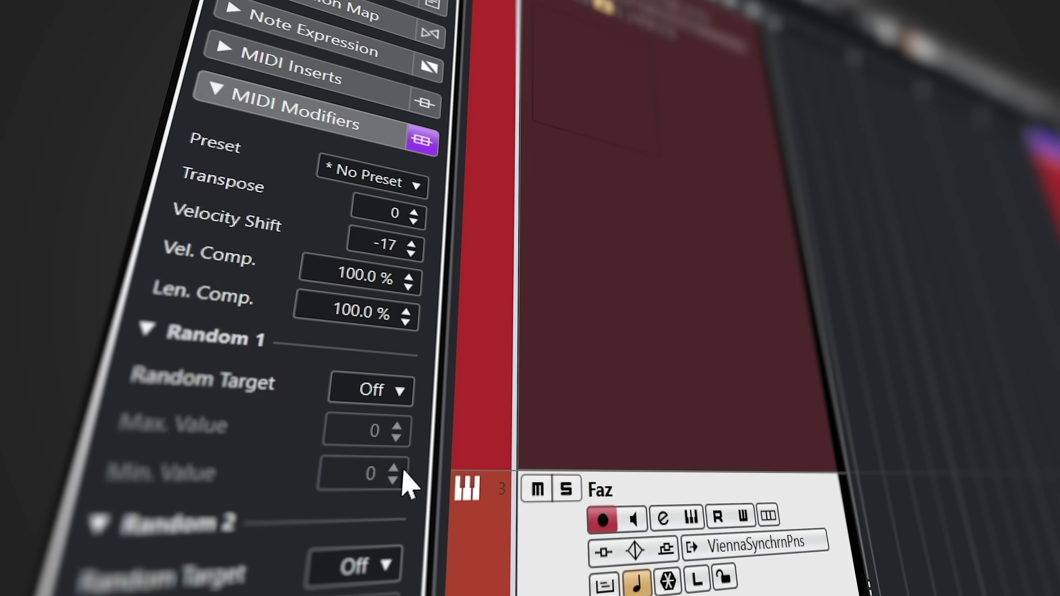
{"action": "left_click_drag", "start_coordinate": [348, 240], "coordinate": [392, 30]}
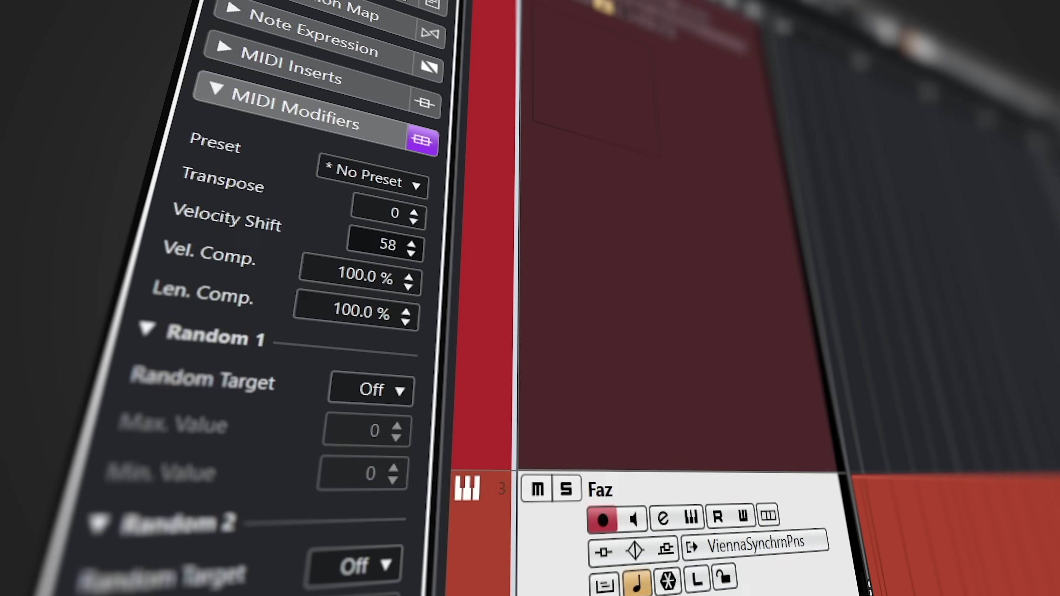
{"action": "left_click_drag", "start_coordinate": [392, 0], "coordinate": [392, 0]}
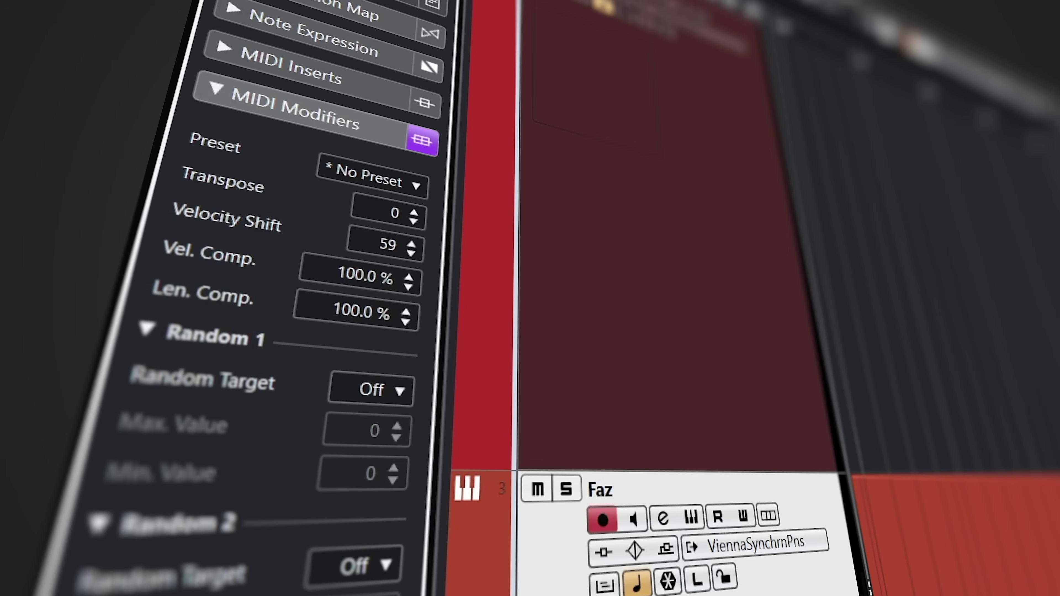
{"action": "left_click", "coordinate": [411, 245], "text": "ctrl"}
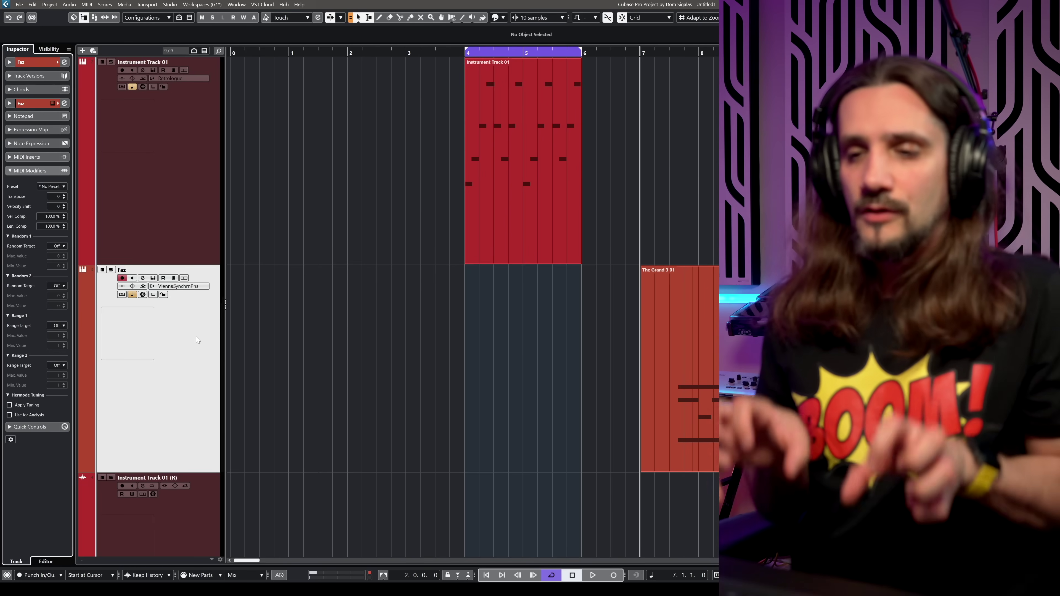
Try velocity compression values such as 150% and 110% on the Faz track during playback and reset it to 100%.
{"action": "key", "text": "g"}
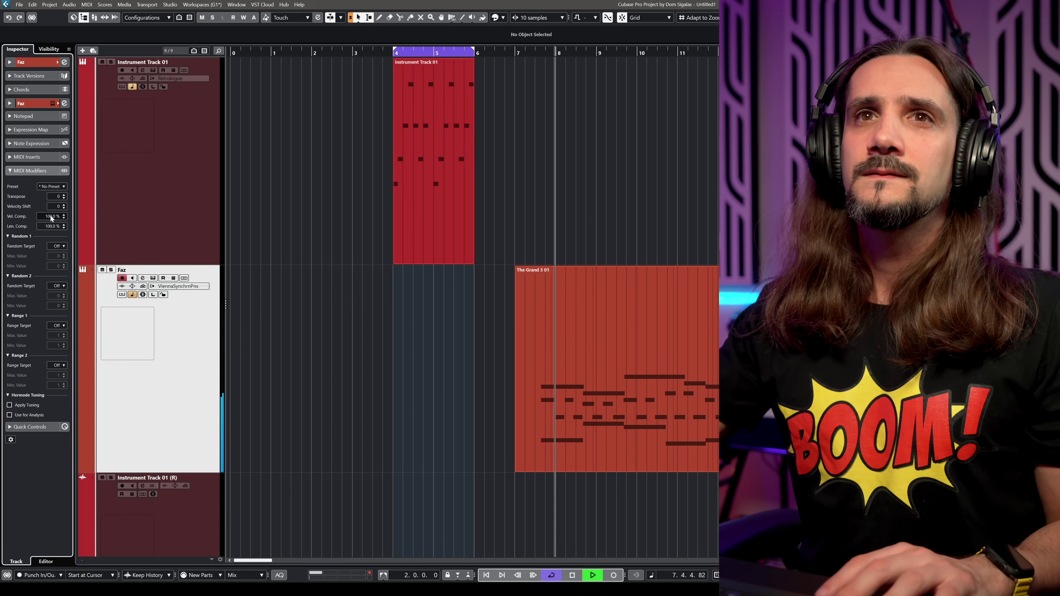
{"action": "left_click_drag", "start_coordinate": [51, 218], "coordinate": [55, 210]}
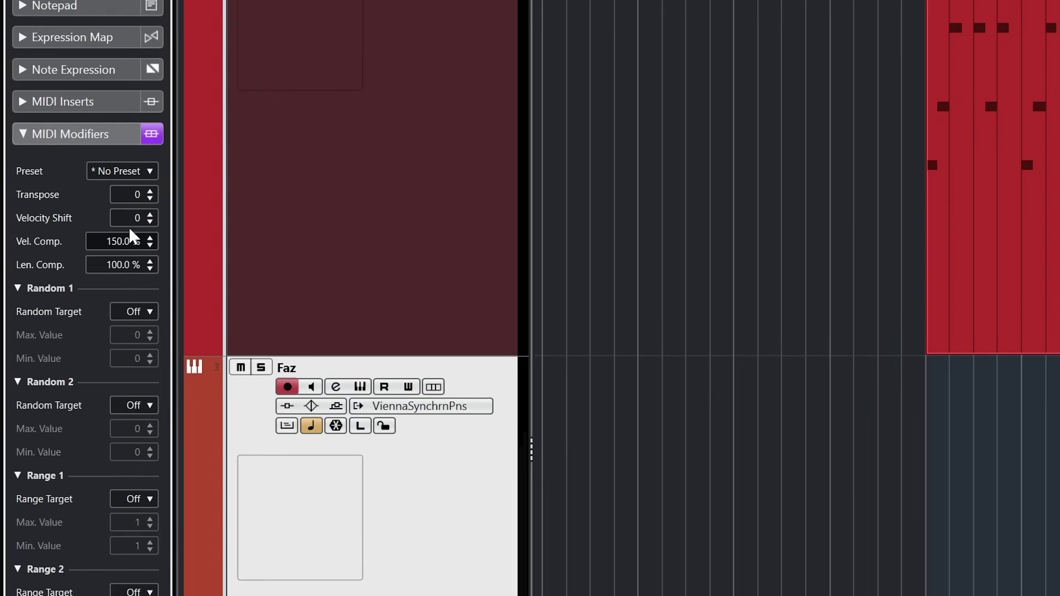
{"action": "left_click_drag", "start_coordinate": [128, 228], "coordinate": [129, 232]}
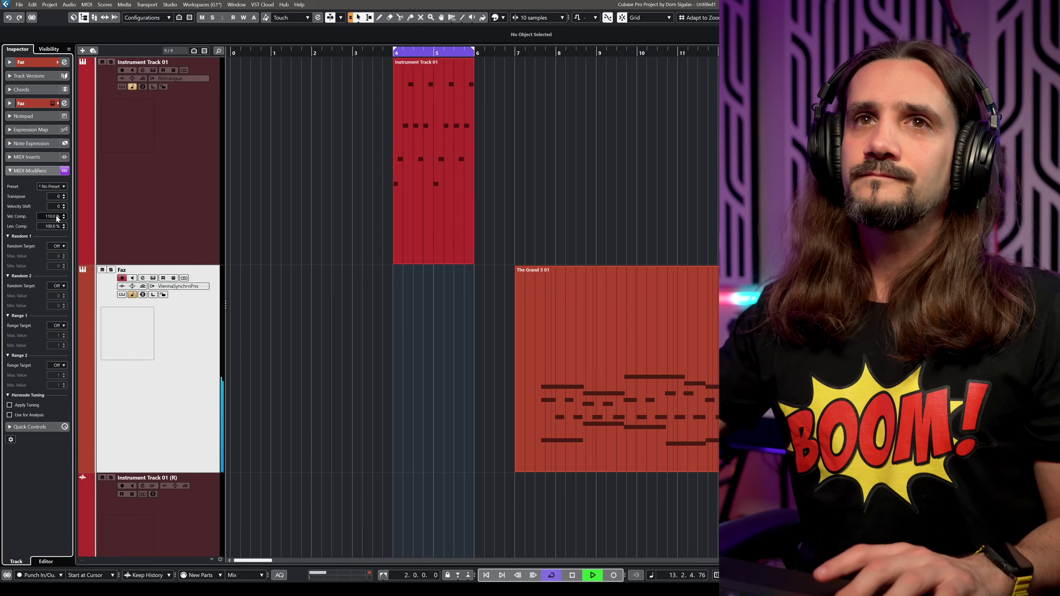
{"action": "left_click", "coordinate": [58, 218], "text": "ctrl"}
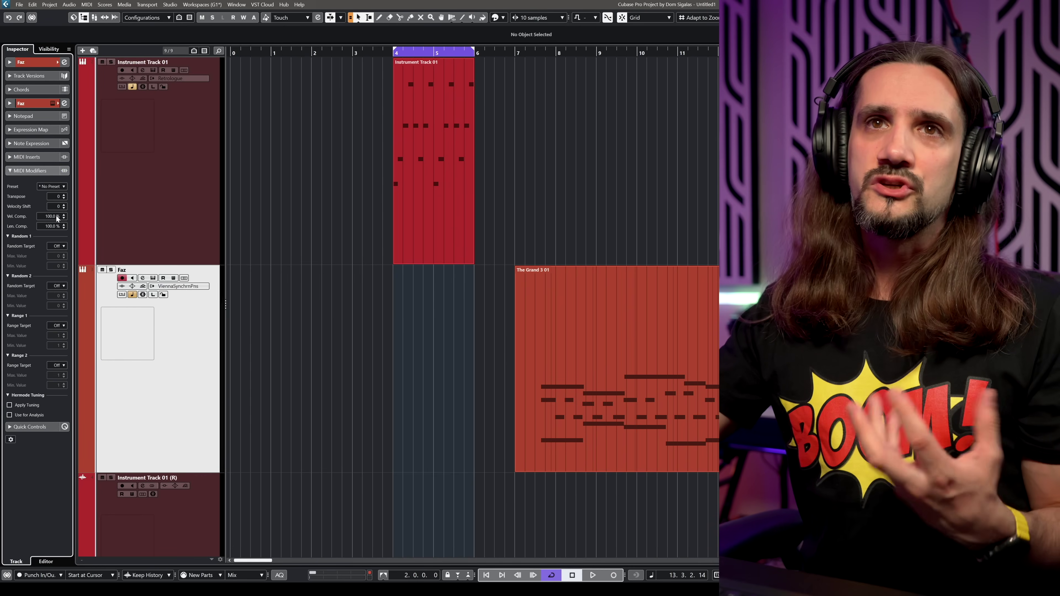
Select Instrument Track 01 and play its part from bar 4.
{"action": "left_click", "coordinate": [396, 53]}
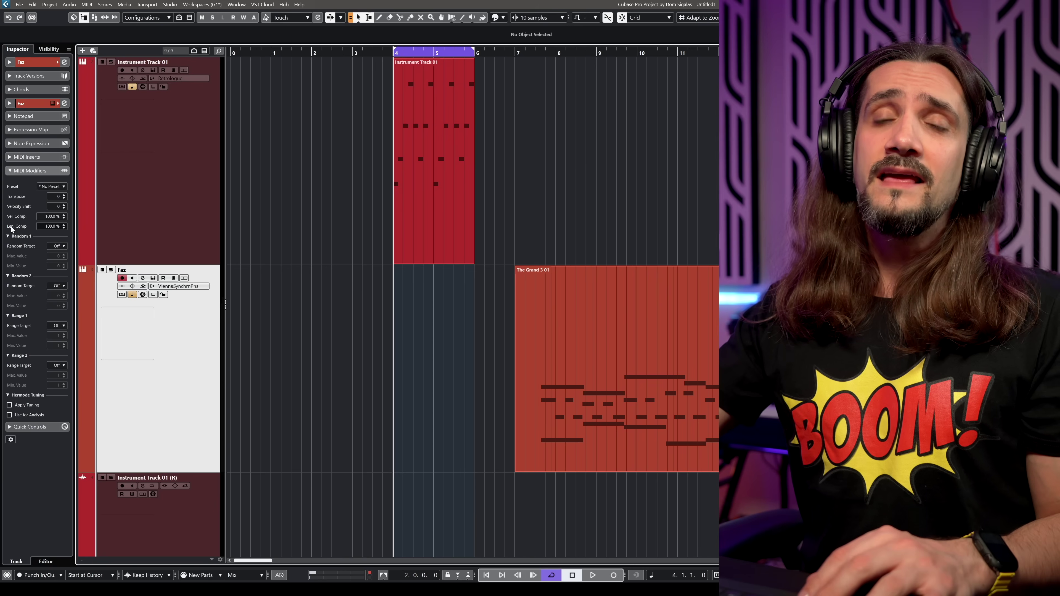
{"action": "key", "text": "Up"}
{"action": "key", "text": "space"}
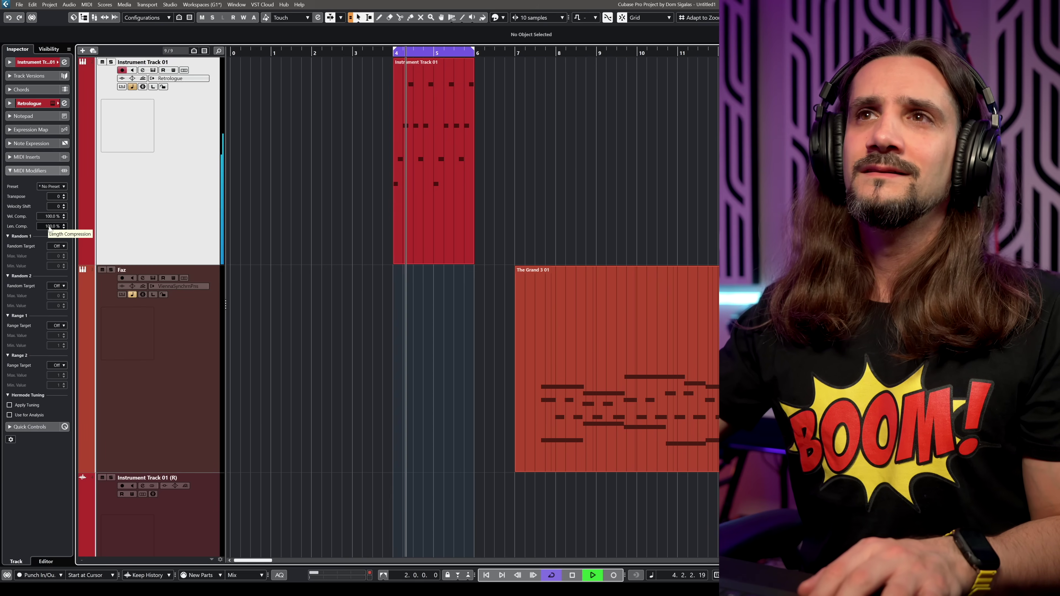
Try length compression values such as 21%, 41% and 240.8% on Instrument Track 01 and reset the modifier to 100%.
{"action": "left_click_drag", "start_coordinate": [49, 228], "coordinate": [51, 235]}
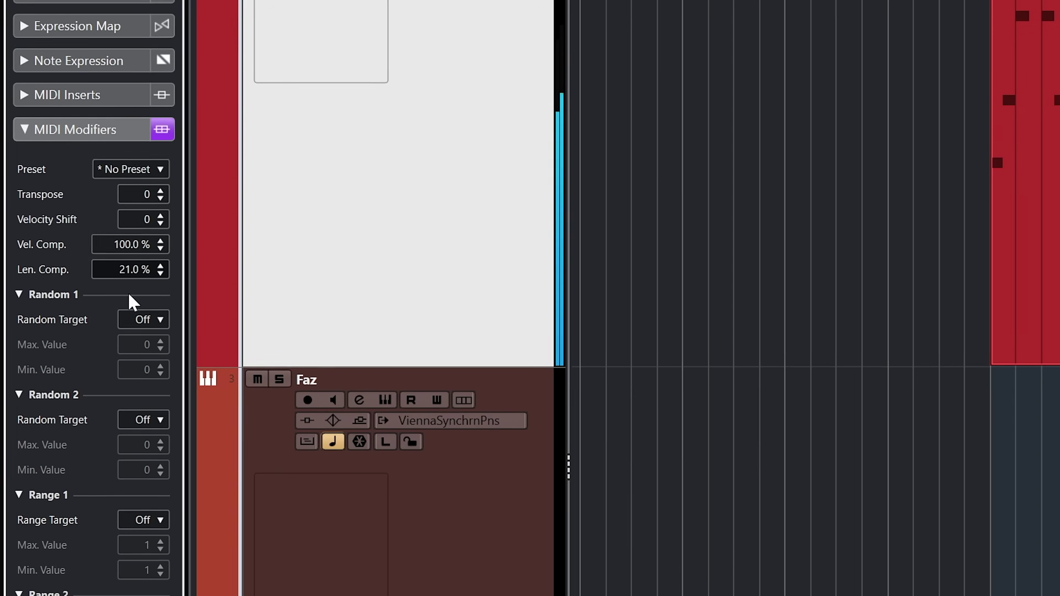
{"action": "left_click_drag", "start_coordinate": [129, 294], "coordinate": [133, 289]}
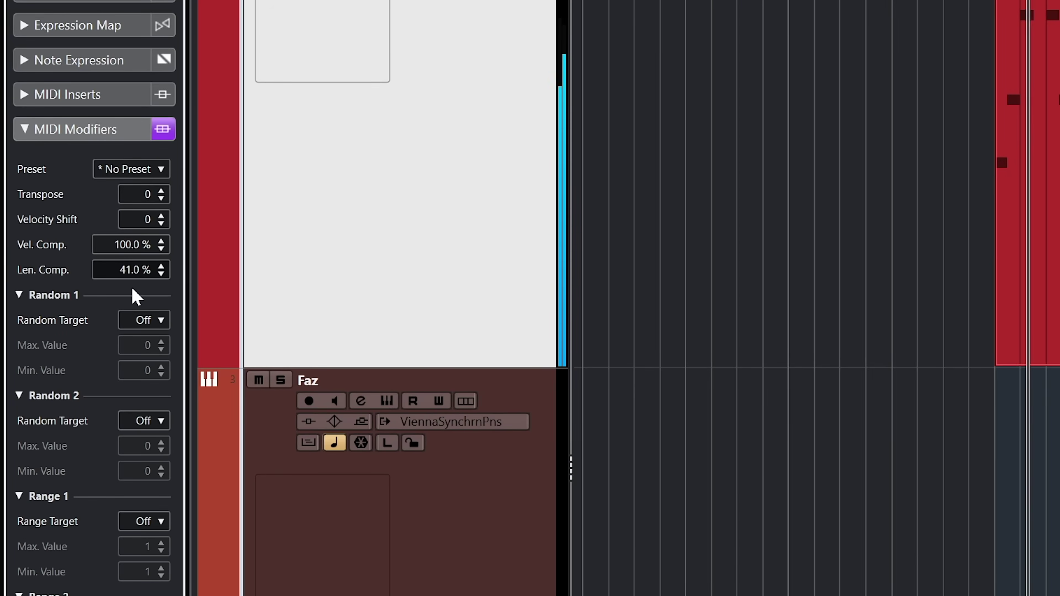
{"action": "left_click_drag", "start_coordinate": [132, 288], "coordinate": [134, 278]}
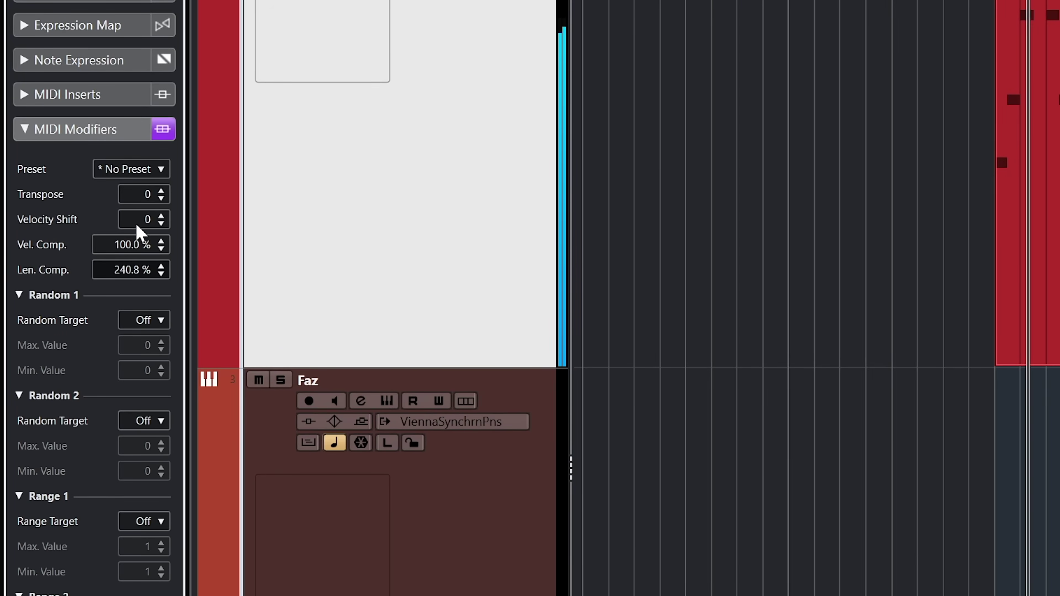
{"action": "left_click_drag", "start_coordinate": [142, 220], "coordinate": [141, 282]}
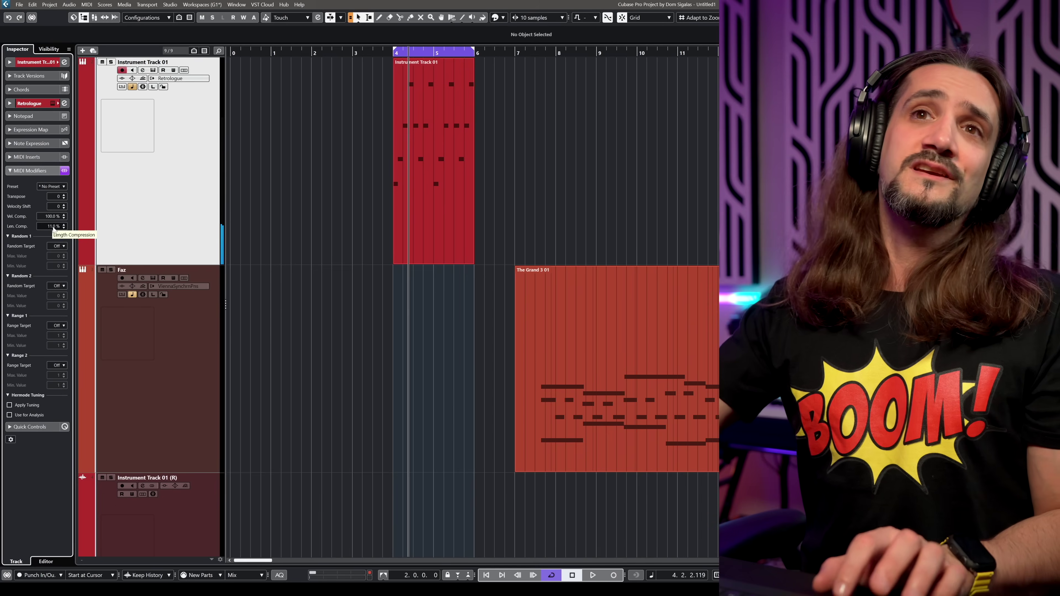
{"action": "left_click", "coordinate": [53, 227], "text": "ctrl"}
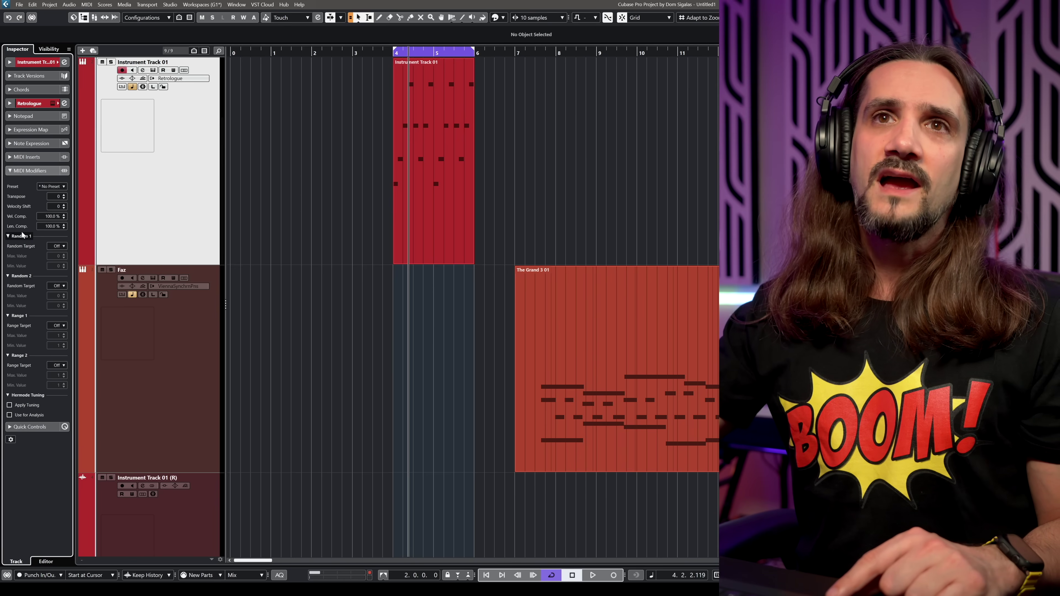
Randomize note length with Random 1, trying a maximum of 115 and a minimum of -235 during playback, and stop playback.
{"action": "left_click", "coordinate": [58, 246]}
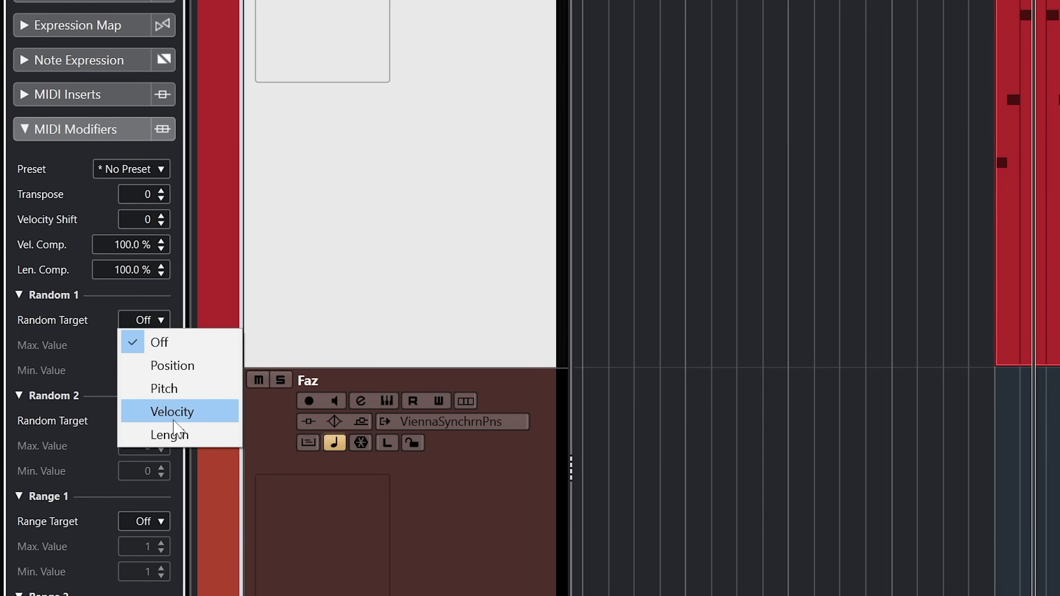
{"action": "left_click", "coordinate": [183, 436]}
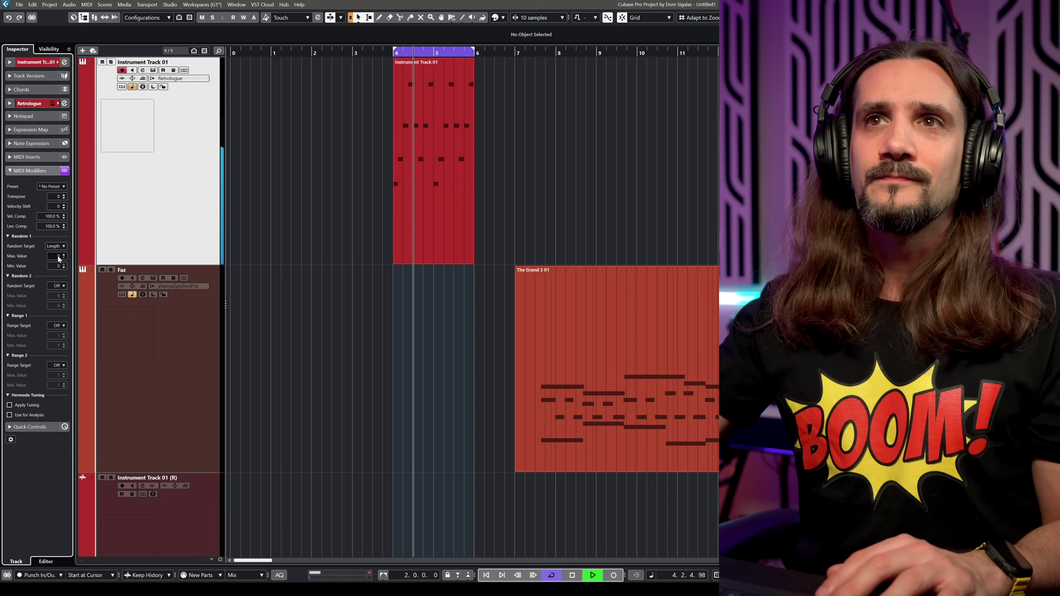
{"action": "left_click_drag", "start_coordinate": [59, 264], "coordinate": [58, 278]}
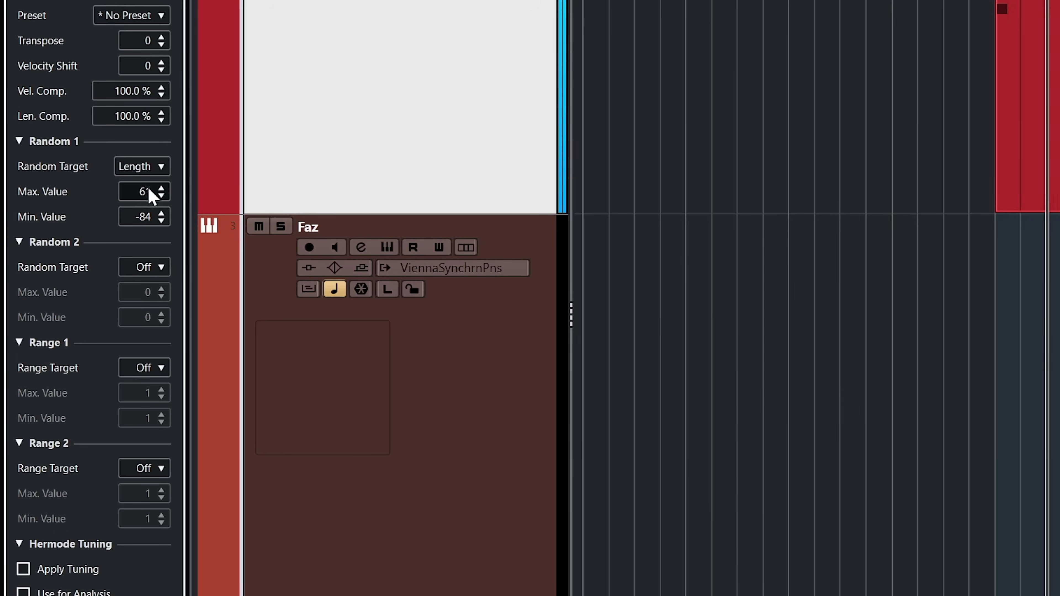
{"action": "left_click_drag", "start_coordinate": [151, 213], "coordinate": [142, 298]}
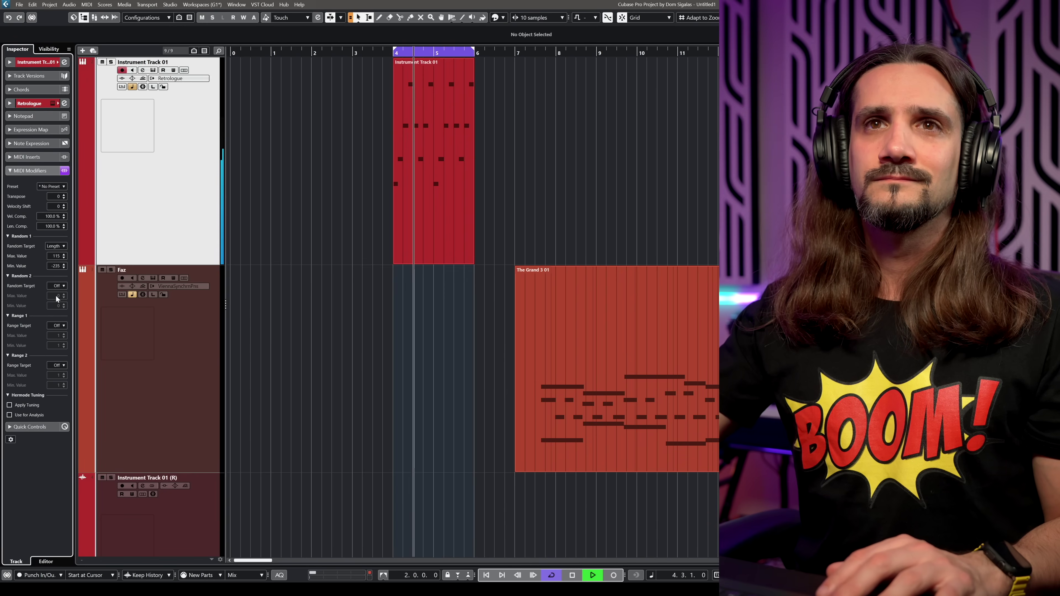
{"action": "key", "text": "space"}
Switch the Random 1 target to Velocity and Pitch, trying a pitch range with a maximum of 58 and a minimum of -61.
{"action": "left_click", "coordinate": [63, 246]}
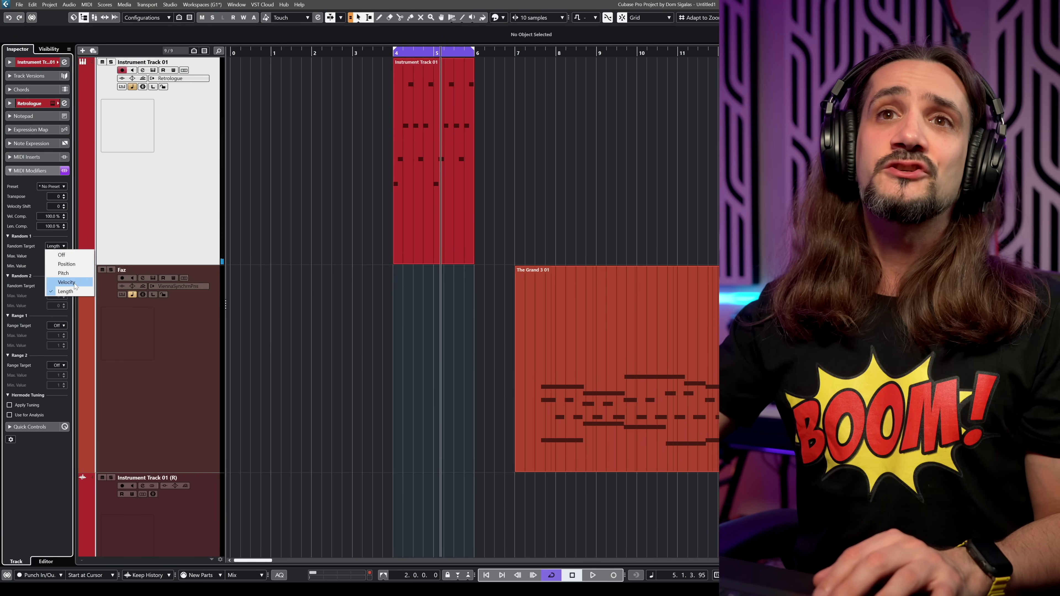
{"action": "left_click", "coordinate": [65, 282]}
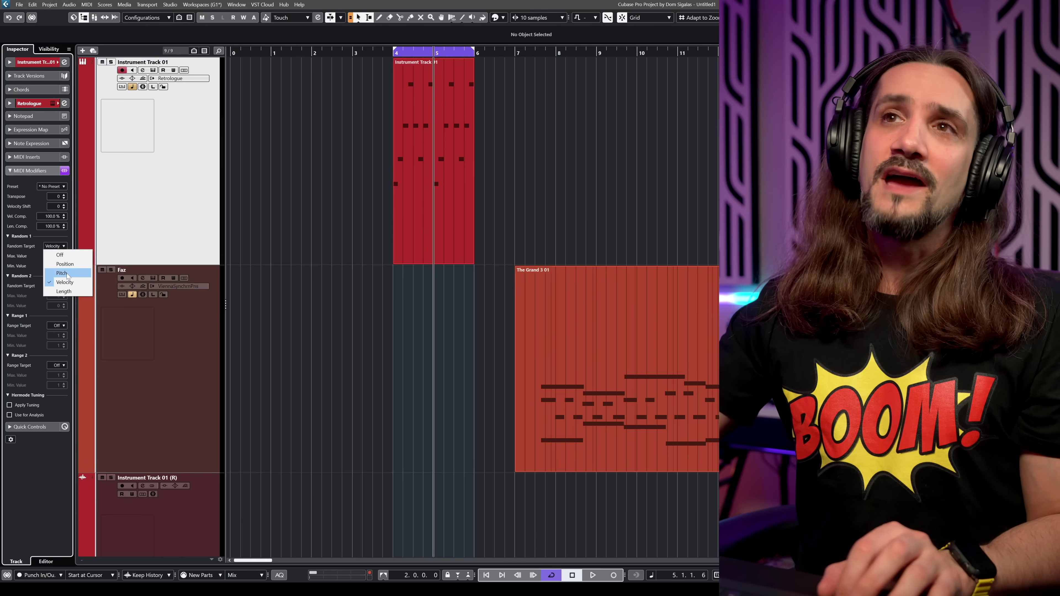
{"action": "left_click", "coordinate": [66, 273]}
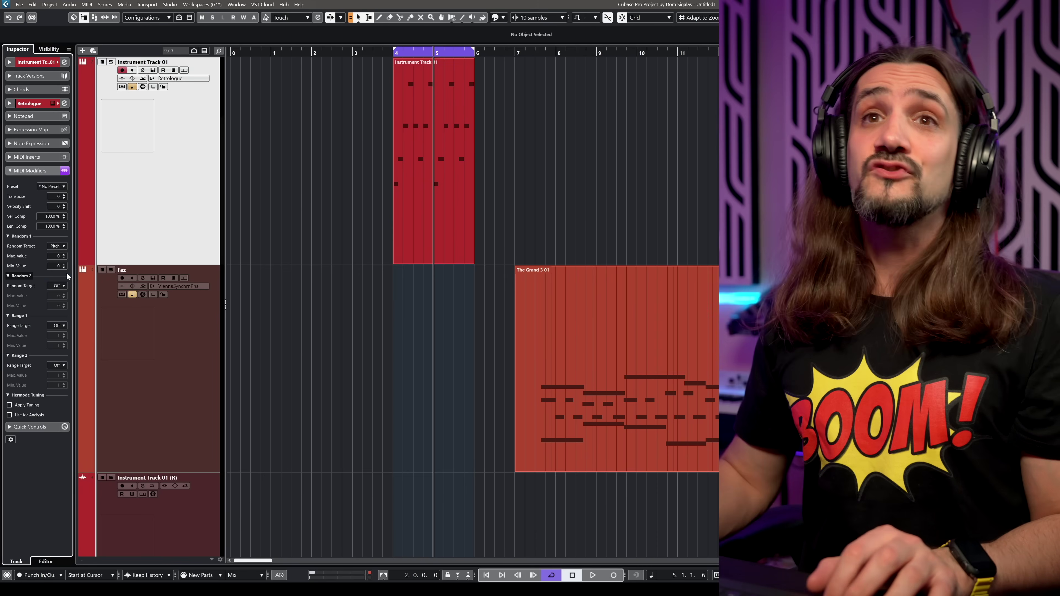
{"action": "left_click_drag", "start_coordinate": [57, 255], "coordinate": [63, 196]}
{"action": "left_click_drag", "start_coordinate": [57, 266], "coordinate": [59, 305]}
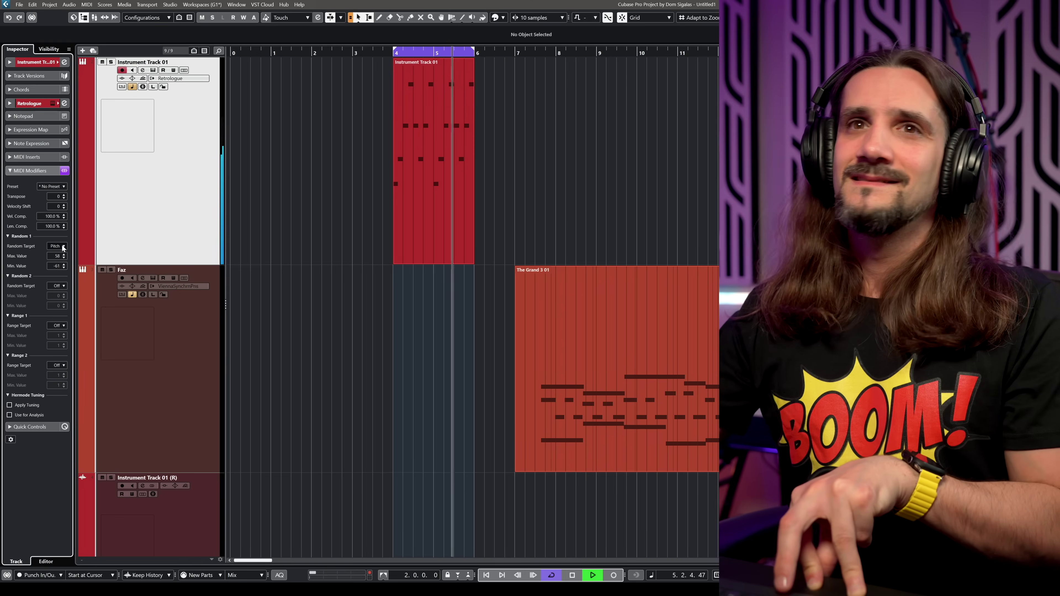
Set the Random 1 target to Position and audition a range with a maximum of 80 and a minimum of -84.
{"action": "left_click", "coordinate": [64, 246]}
{"action": "left_click", "coordinate": [66, 265]}
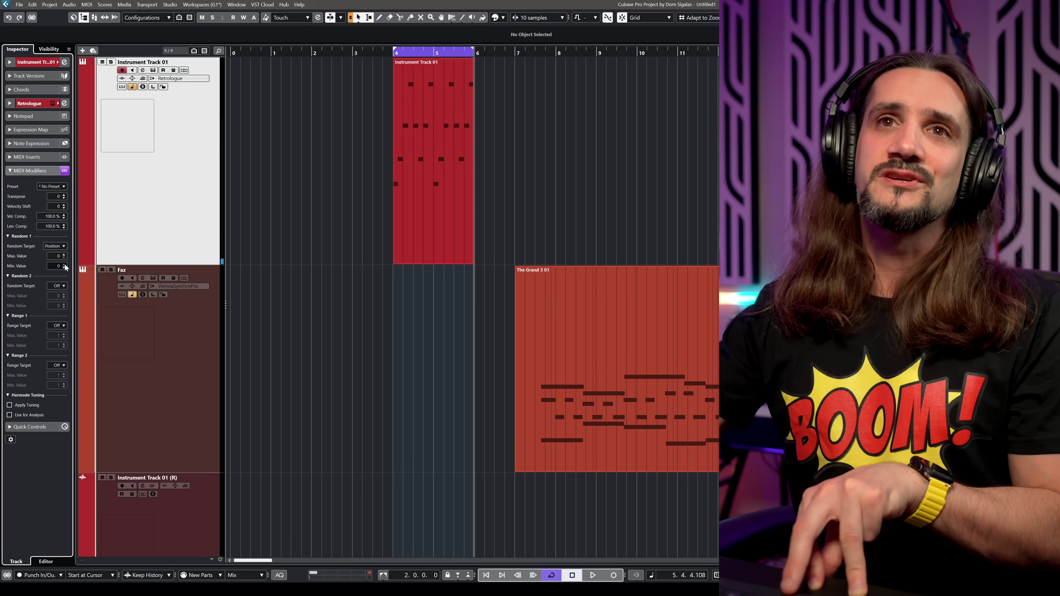
{"action": "key", "text": "space"}
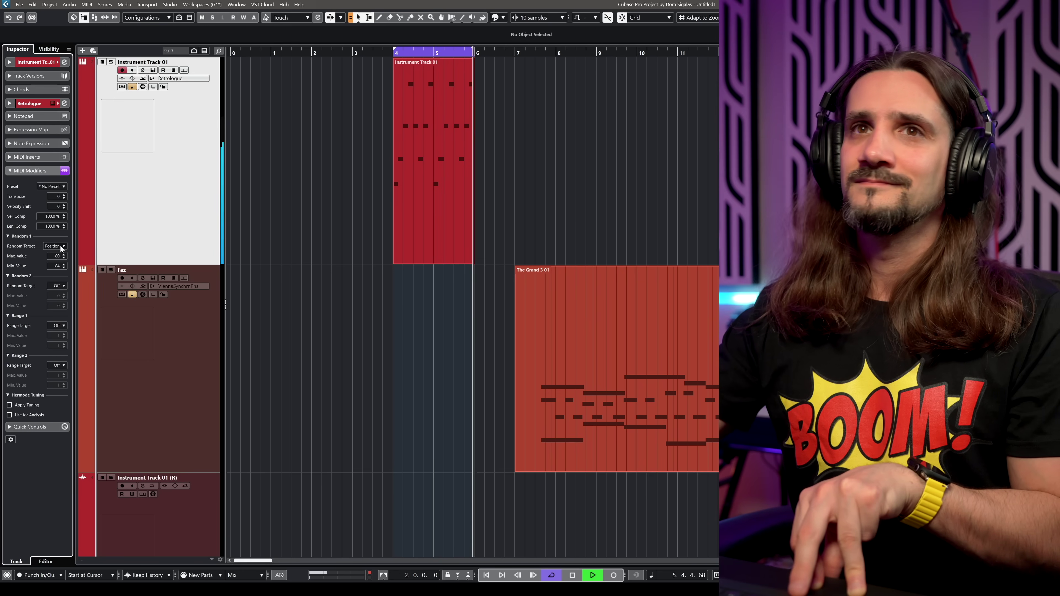
{"action": "key", "text": "space"}
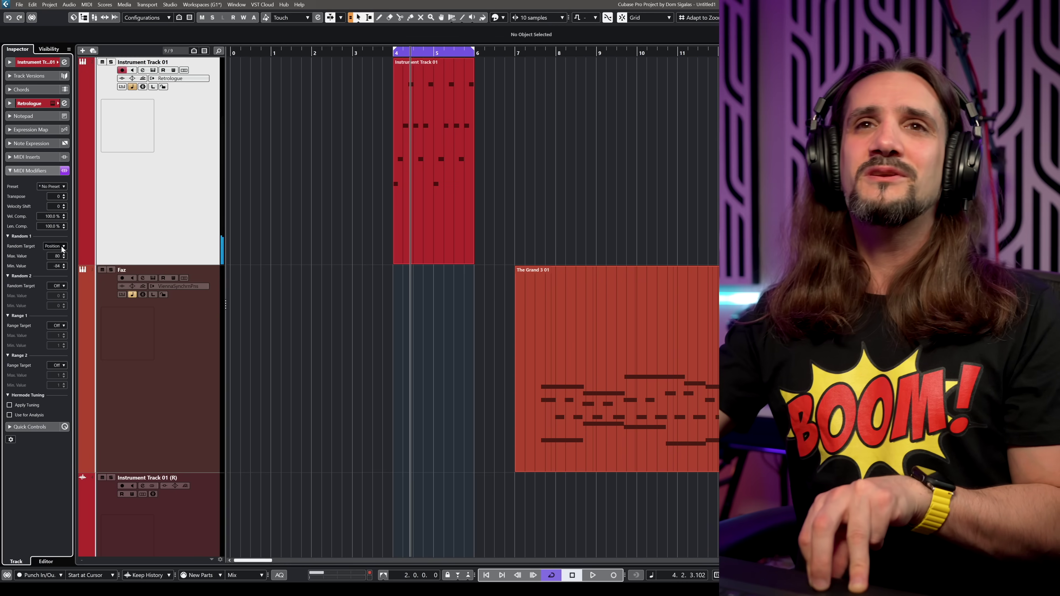
Narrow the random position range to a maximum of 5 and a minimum of -10.
{"action": "double_click", "coordinate": [57, 256]}
{"action": "type", "text": "5"}
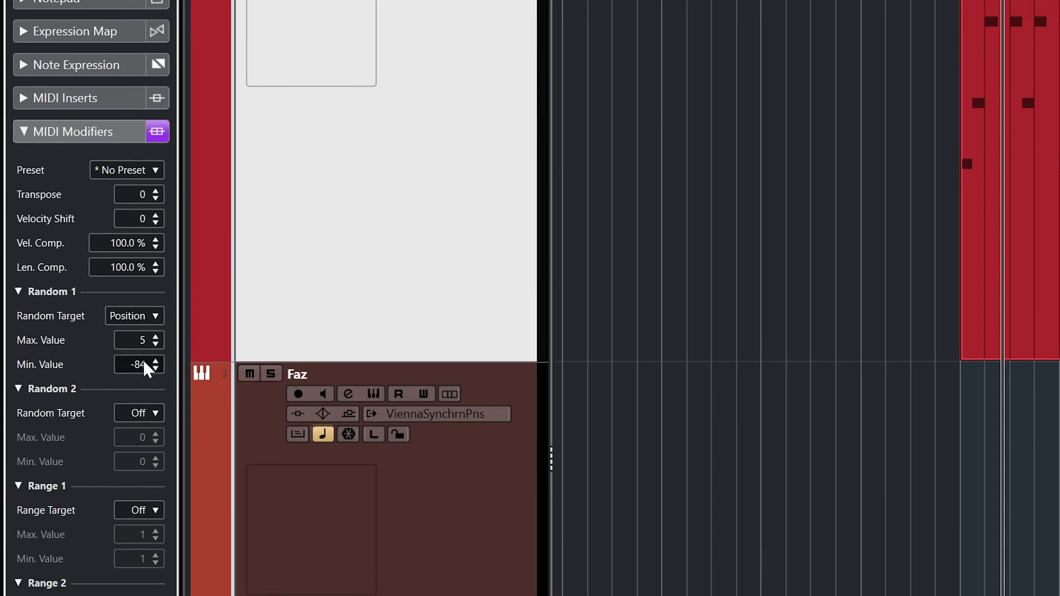
{"action": "double_click", "coordinate": [59, 266]}
{"action": "type", "text": "-10"}
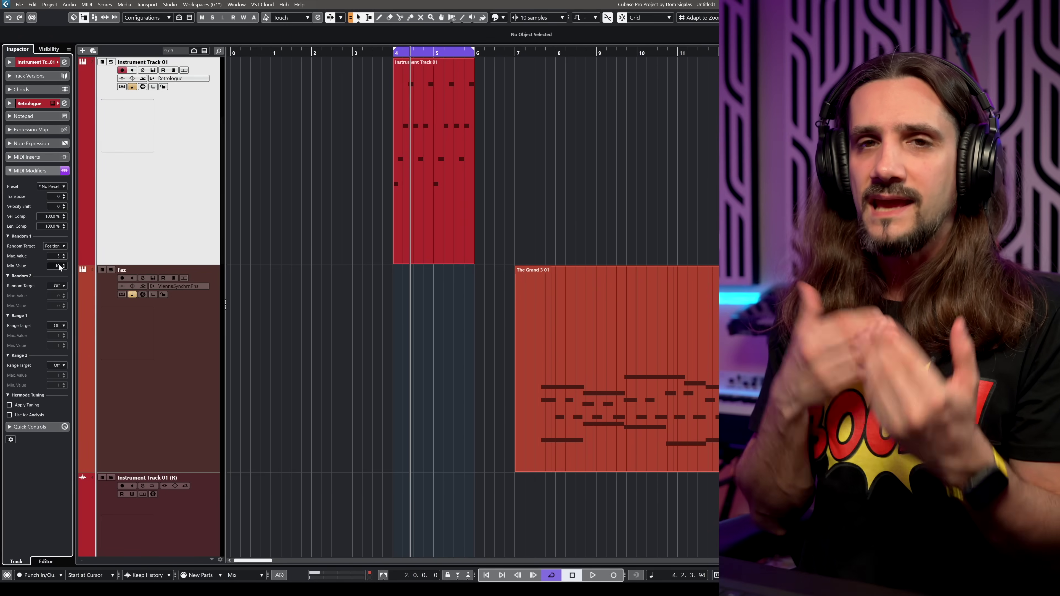
Select the Faz track and view the available Random 2 target options without changing the target.
{"action": "key", "text": "Down"}
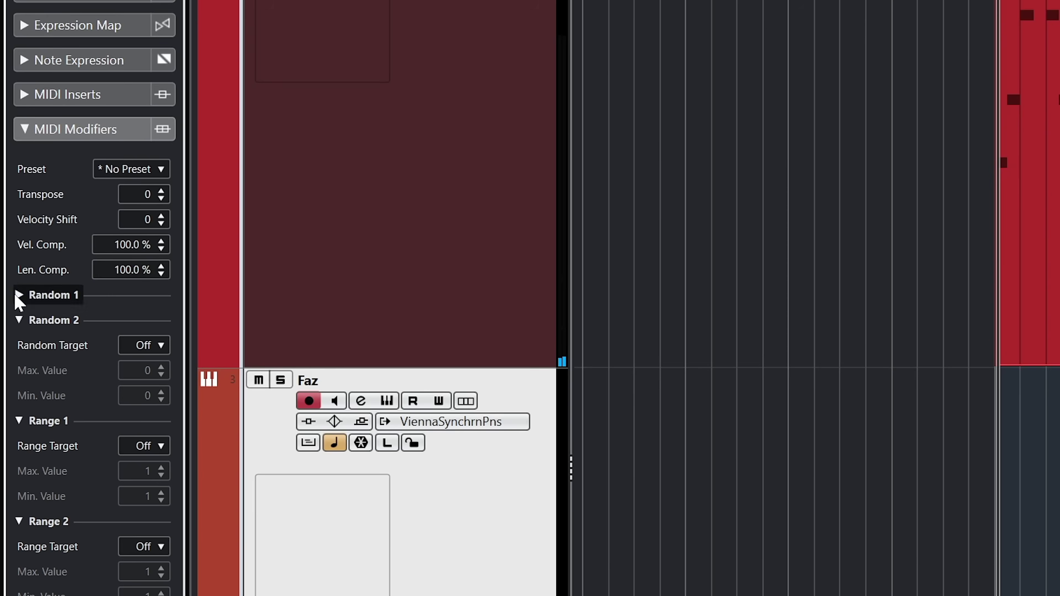
{"action": "left_click", "coordinate": [19, 295]}
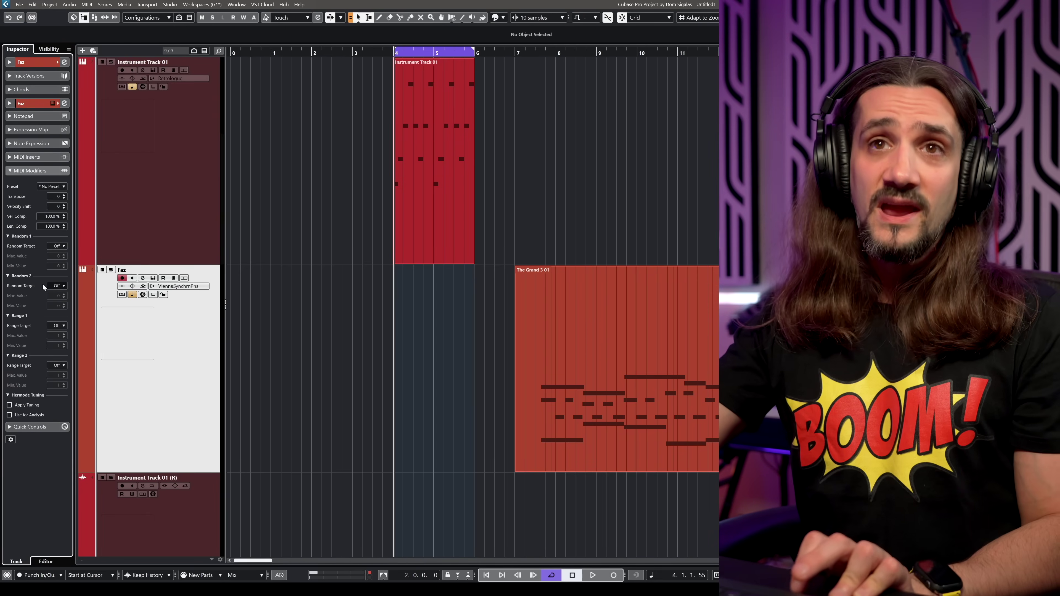
{"action": "left_click", "coordinate": [57, 286]}
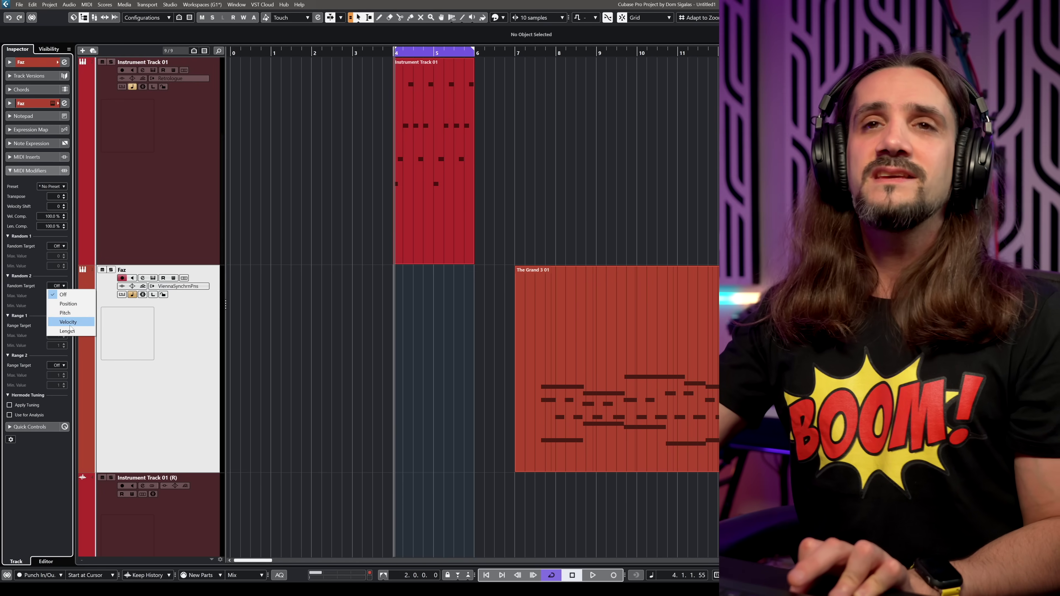
{"action": "key", "text": "Escape"}
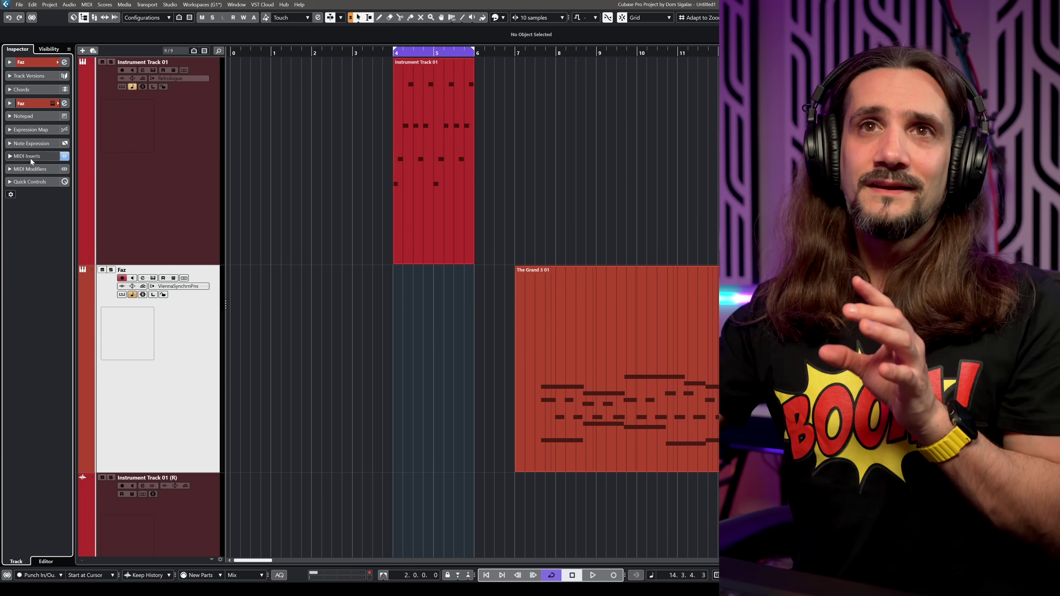
Show the MIDI Modifiers insert on the Faz track and review its Scale and Scale Note options.
{"action": "left_click", "coordinate": [39, 366]}
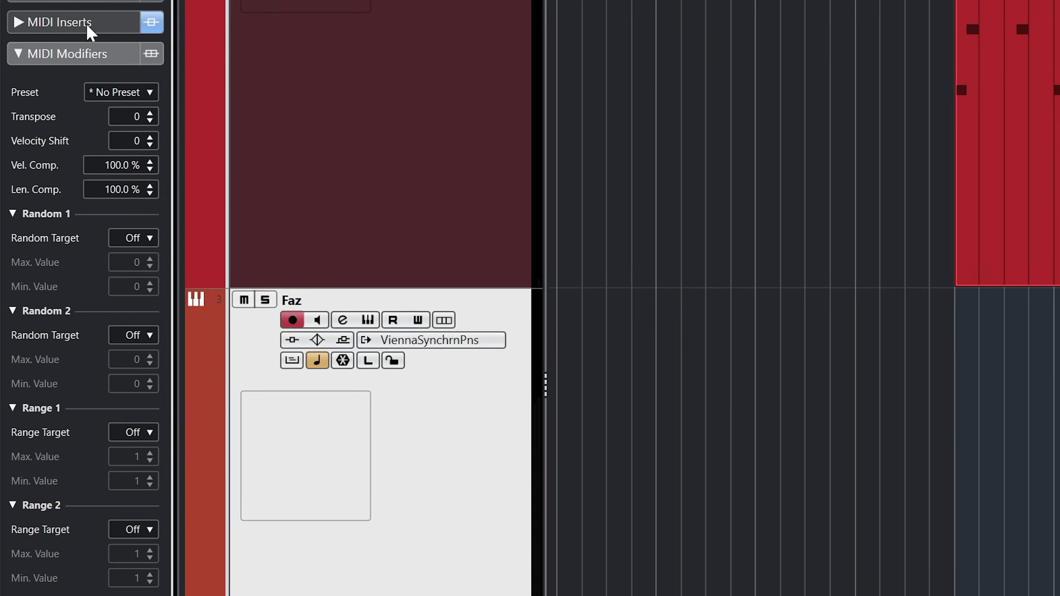
{"action": "left_click", "coordinate": [89, 24]}
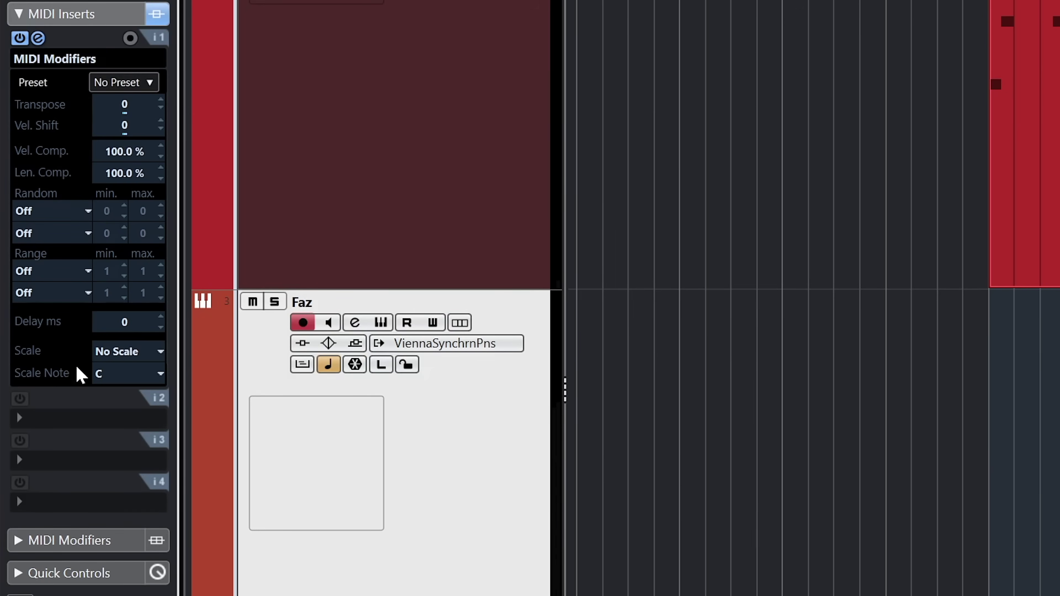
{"action": "left_click", "coordinate": [138, 352]}
{"action": "left_click", "coordinate": [118, 375]}
{"action": "left_click", "coordinate": [118, 376]}
{"action": "left_click", "coordinate": [113, 360]}
{"action": "left_click", "coordinate": [114, 360]}
{"action": "left_click", "coordinate": [121, 357]}
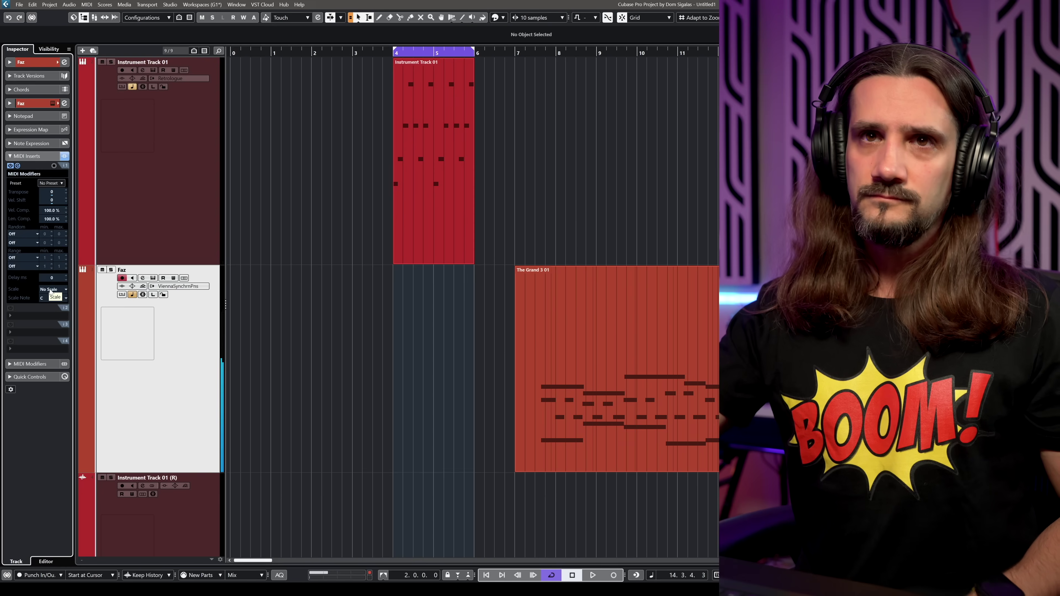
Try different scales for the Faz track's MIDI Modifiers insert, including Aln(nt.mnr) and Blues 1, with scale note C.
{"action": "left_click", "coordinate": [52, 292]}
{"action": "left_click", "coordinate": [53, 310]}
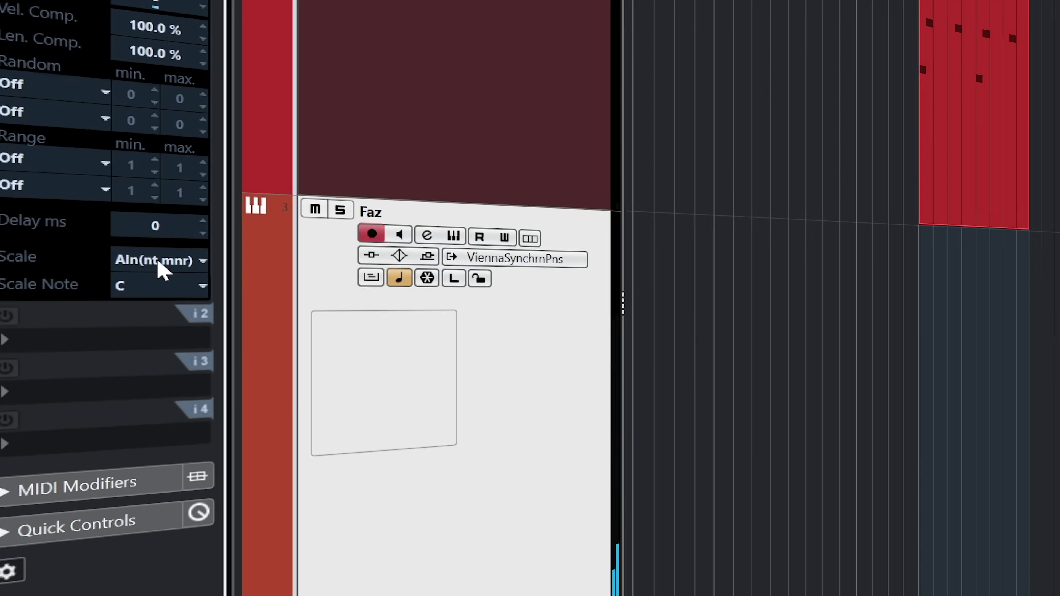
{"action": "scroll", "coordinate": [52, 289], "scroll_direction": "up", "scroll_amount": 10}
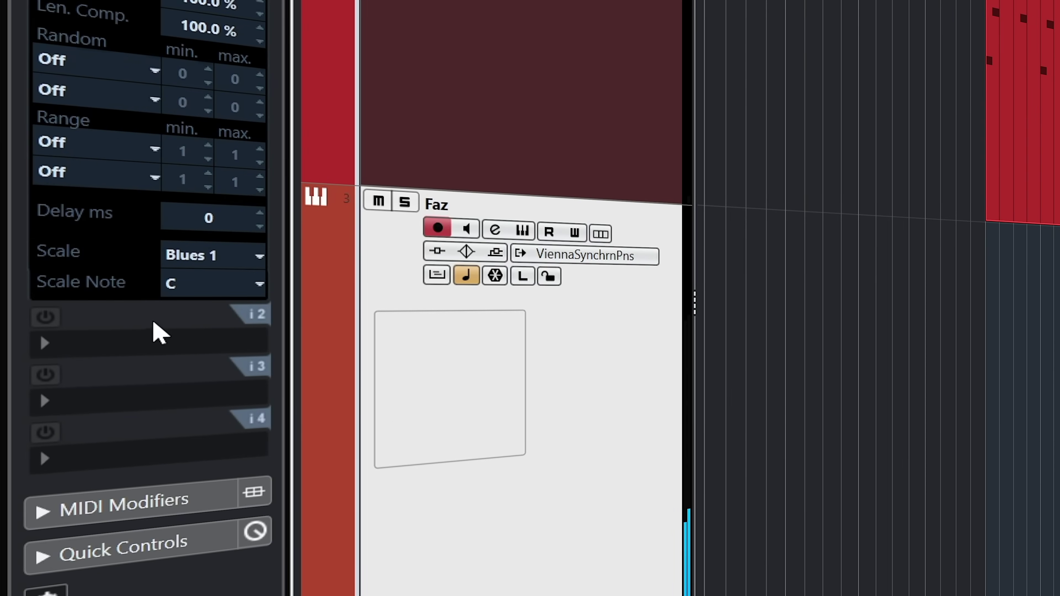
{"action": "scroll", "coordinate": [199, 259], "scroll_direction": "up", "scroll_amount": 3}
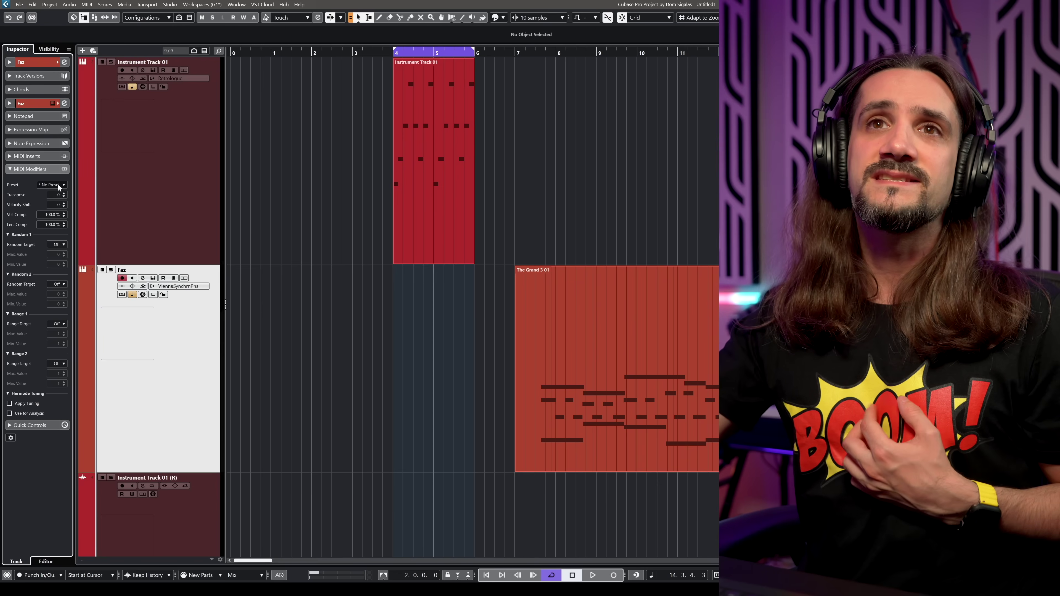
View the factory presets available for the Faz track's MIDI Modifiers without loading one.
{"action": "left_click", "coordinate": [59, 186]}
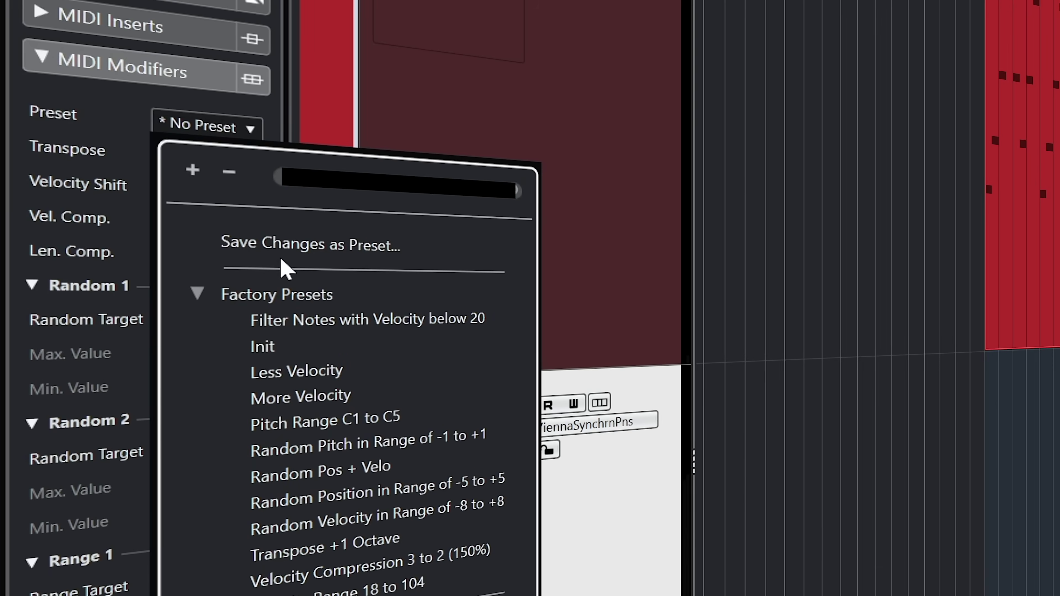
{"action": "key", "text": "Escape"}
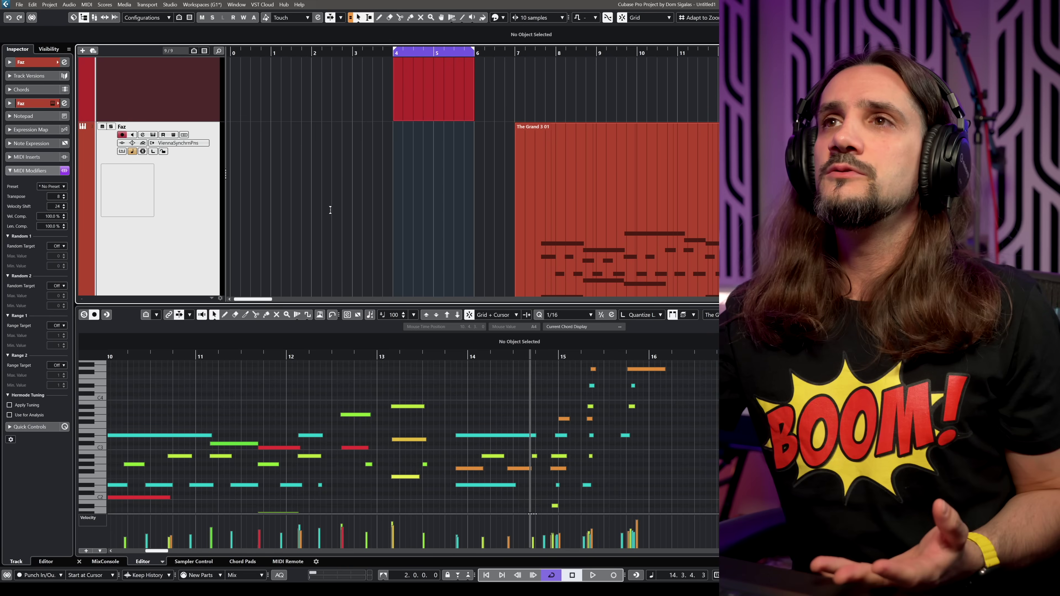
Select The Grand 3 01 part and freeze the Faz track's MIDI modifiers with Transpose at 4 and Velocity Shift at 45.
{"action": "left_click", "coordinate": [584, 269]}
{"action": "scroll", "coordinate": [63, 206], "scroll_direction": "down", "scroll_amount": 10}
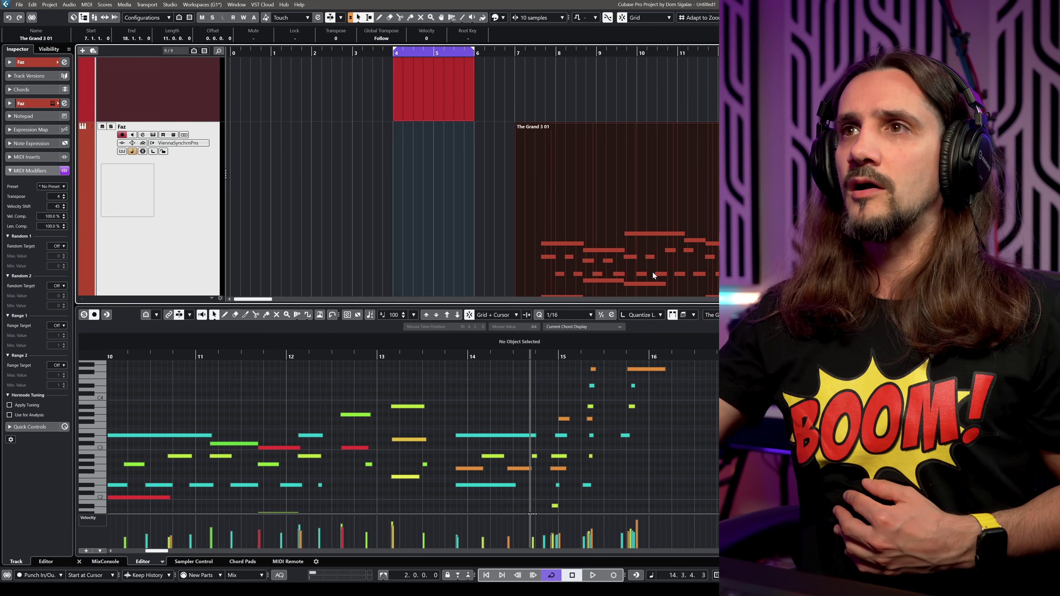
{"action": "left_click", "coordinate": [87, 4]}
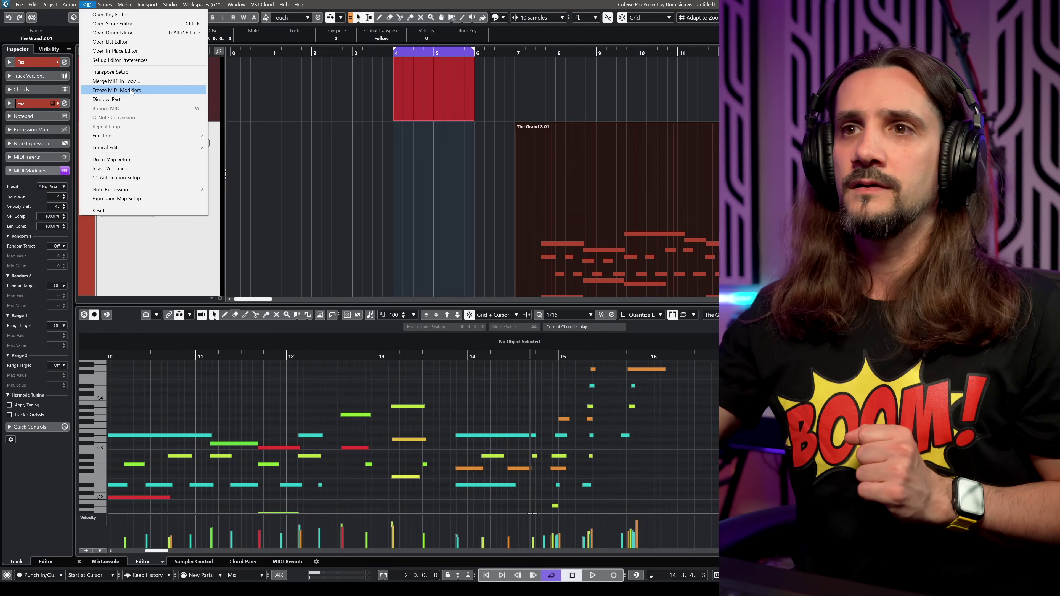
{"action": "left_click", "coordinate": [131, 92]}
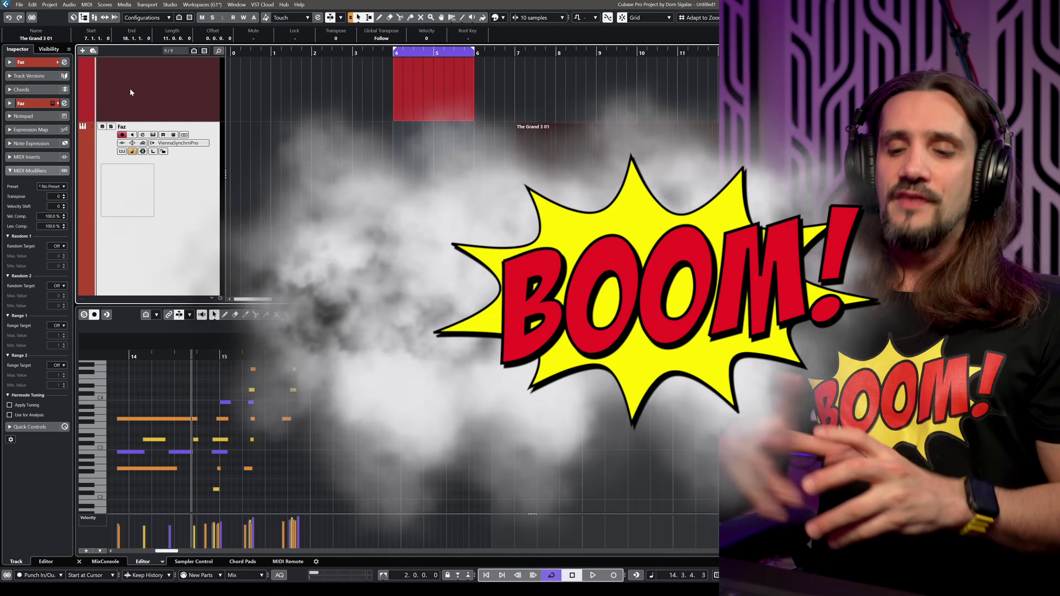
Examine the whole part's notes and velocities in the Key Editor and return to the Faz track's MIDI Modifiers settings.
{"action": "scroll", "coordinate": [702, 291], "scroll_direction": "right", "scroll_amount": 6}
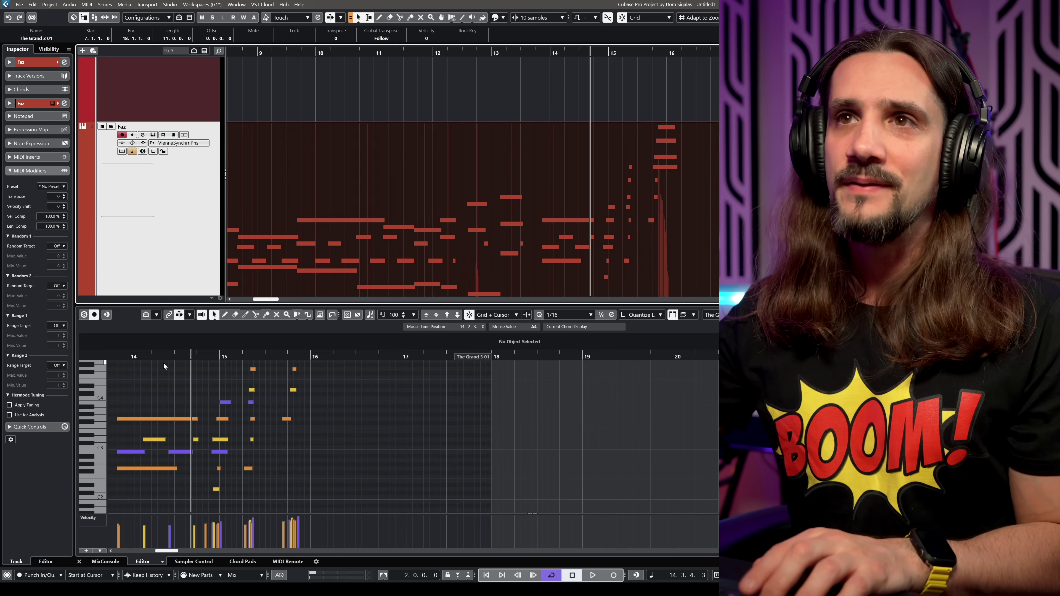
{"action": "left_click", "coordinate": [251, 489]}
{"action": "double_click", "coordinate": [397, 262]}
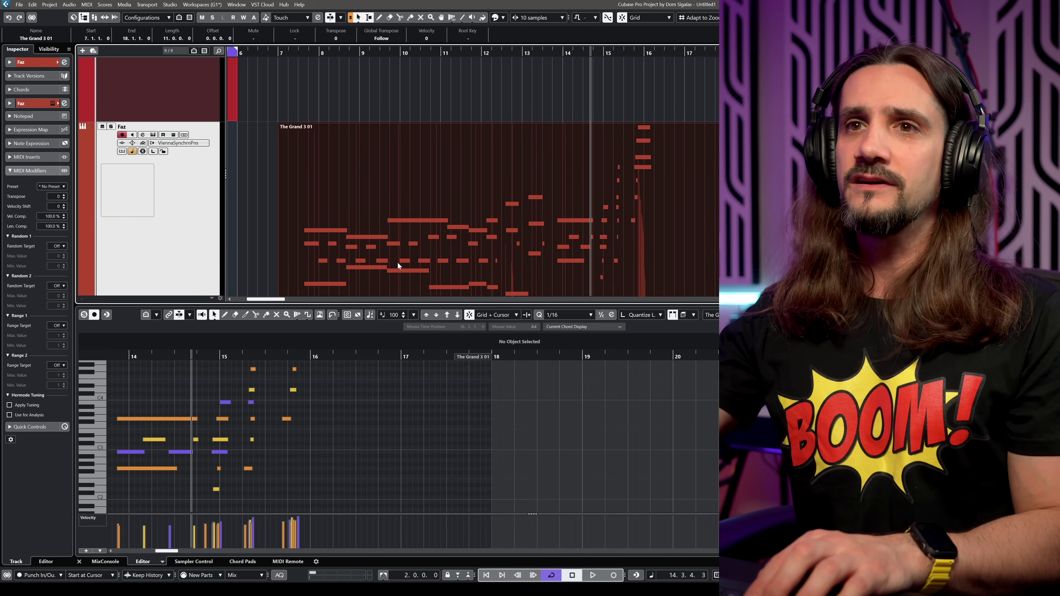
{"action": "key", "text": "g"}
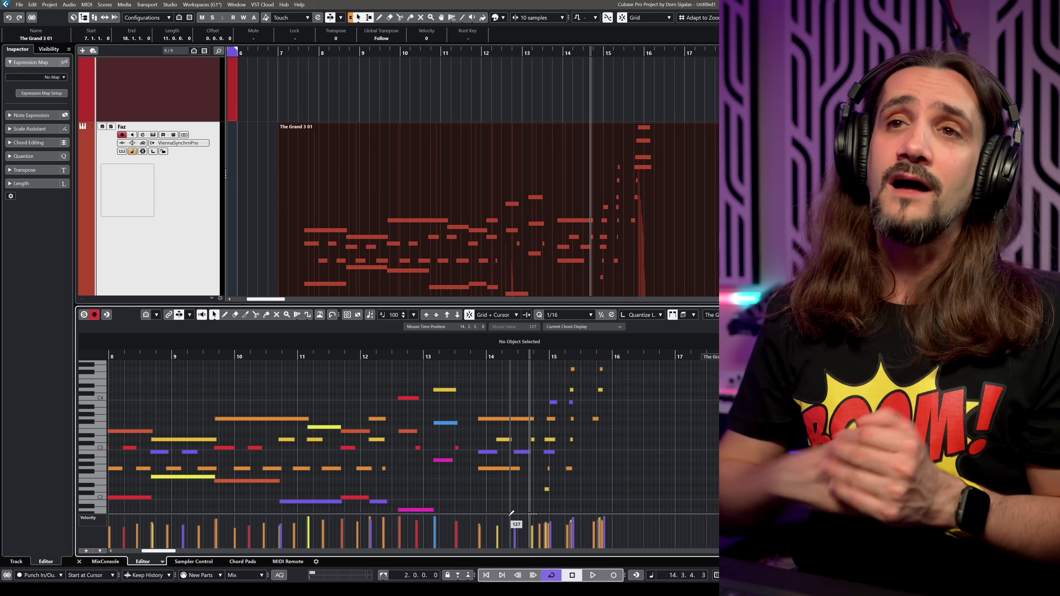
{"action": "left_click", "coordinate": [92, 209]}
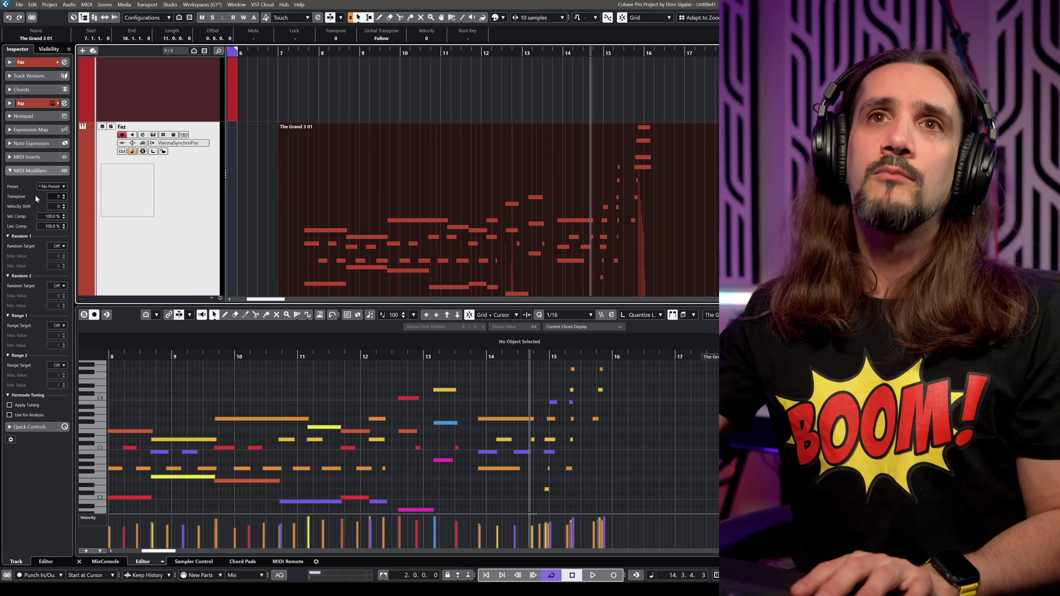